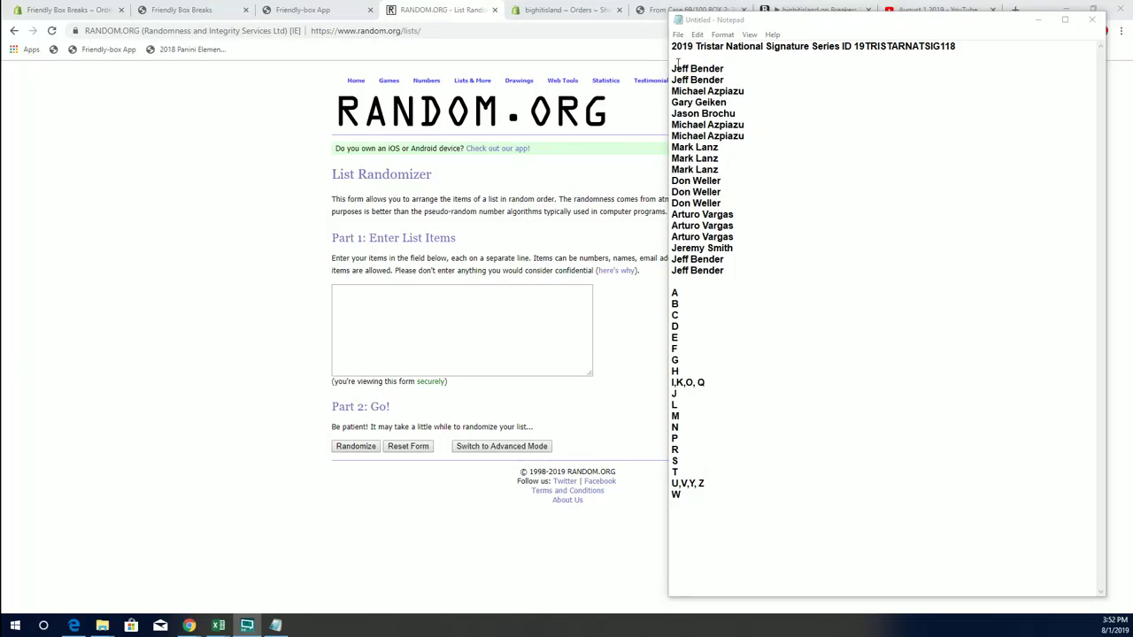
Copy the 19 owner names from Notepad into the List Randomizer box
{"action": "mouse_move", "coordinate": [678, 62]}
{"action": "left_mouse_down"}
{"action": "mouse_move", "coordinate": [739, 150]}
{"action": "mouse_move", "coordinate": [757, 257]}
{"action": "left_mouse_up"}
{"action": "right_click", "coordinate": [761, 92]}
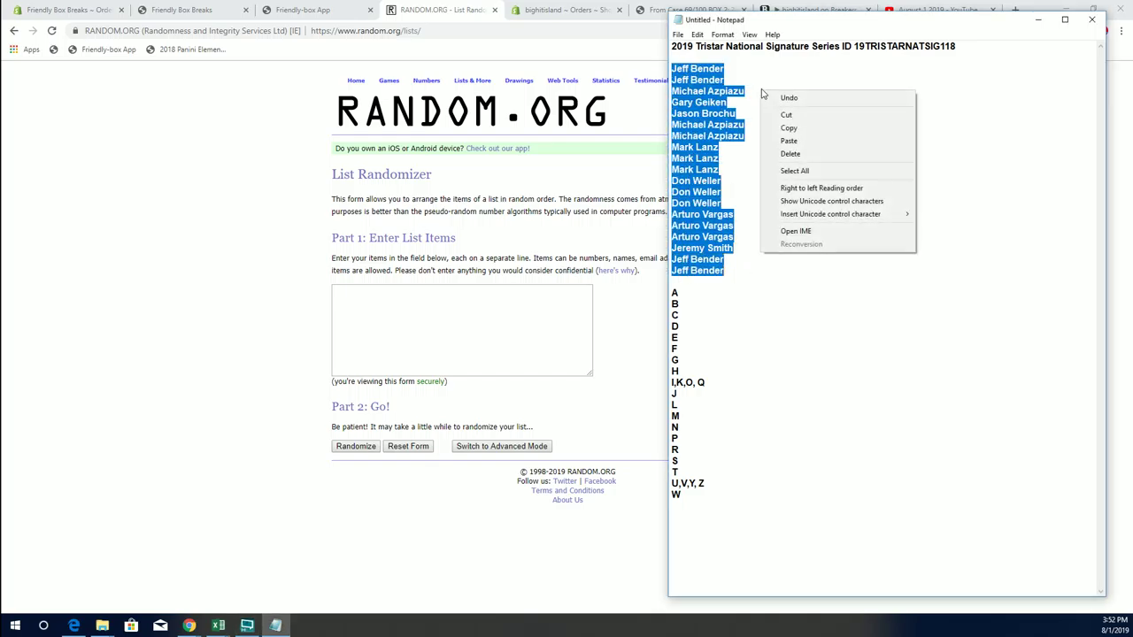
{"action": "left_click", "coordinate": [810, 129]}
{"action": "left_click", "coordinate": [491, 314]}
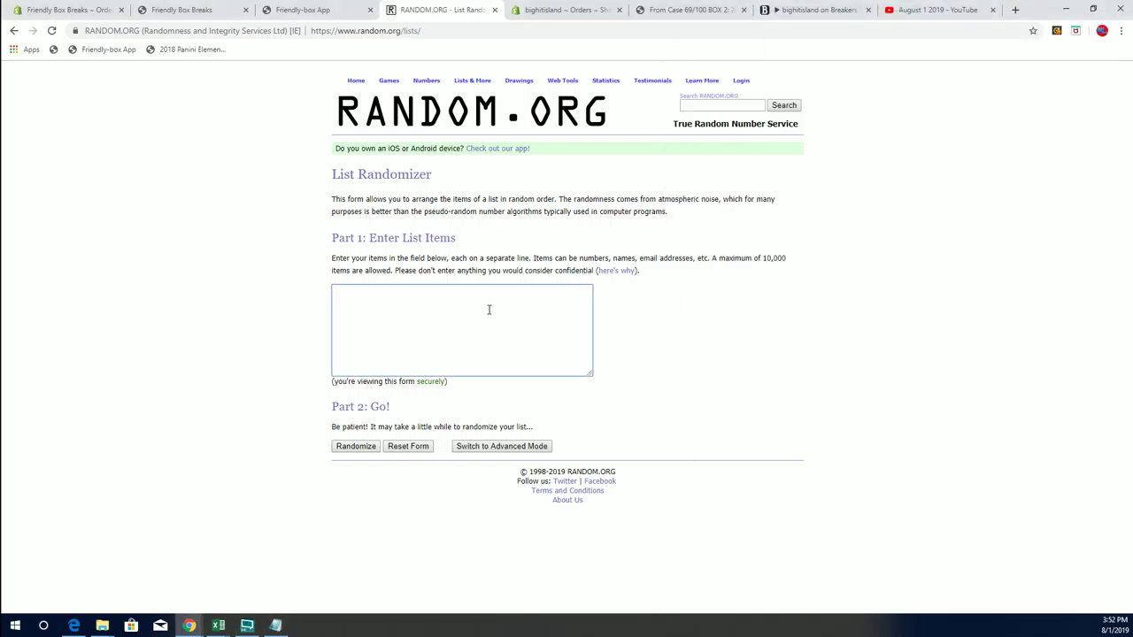
{"action": "key", "text": "ctrl+v"}
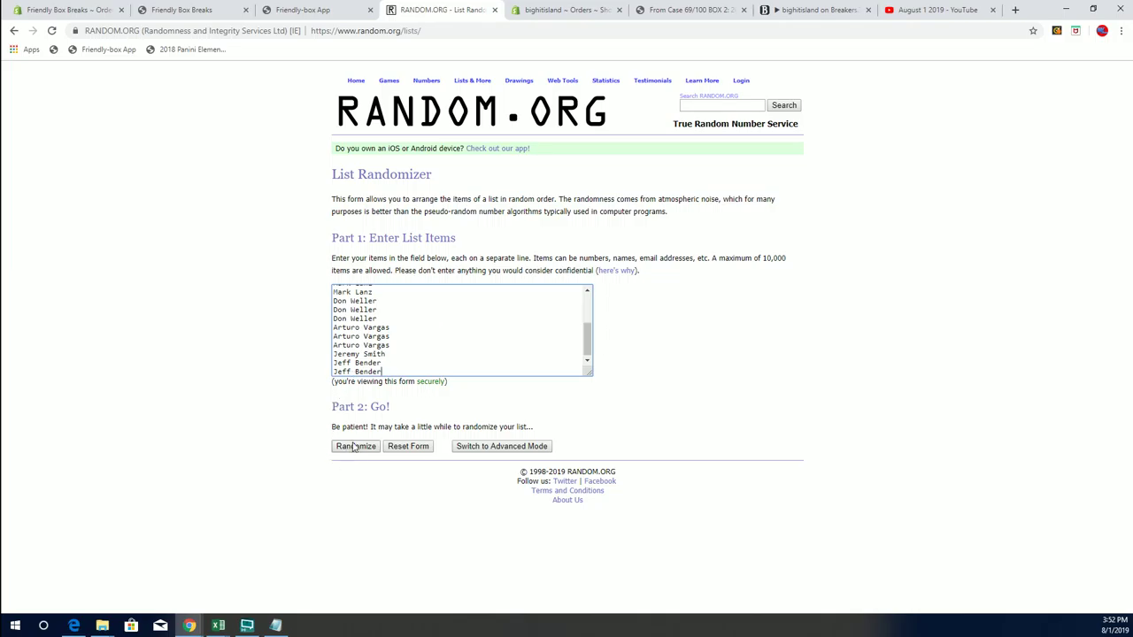
Randomize the owner names, then reshuffle them with Again! several more times
{"action": "left_click", "coordinate": [355, 447]}
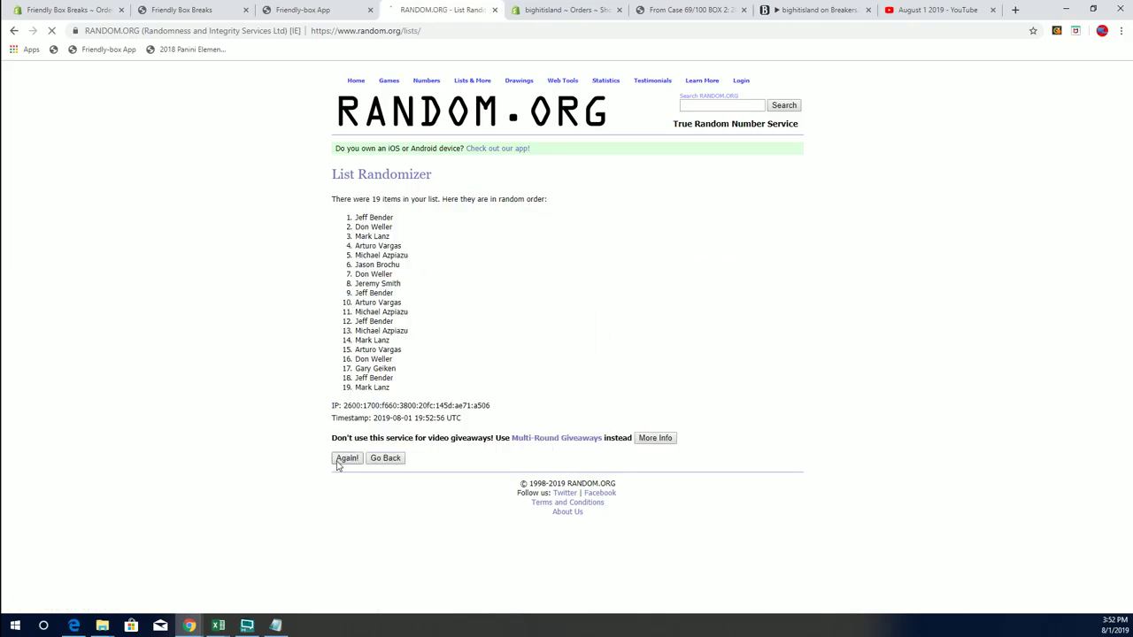
{"action": "left_click", "coordinate": [339, 479]}
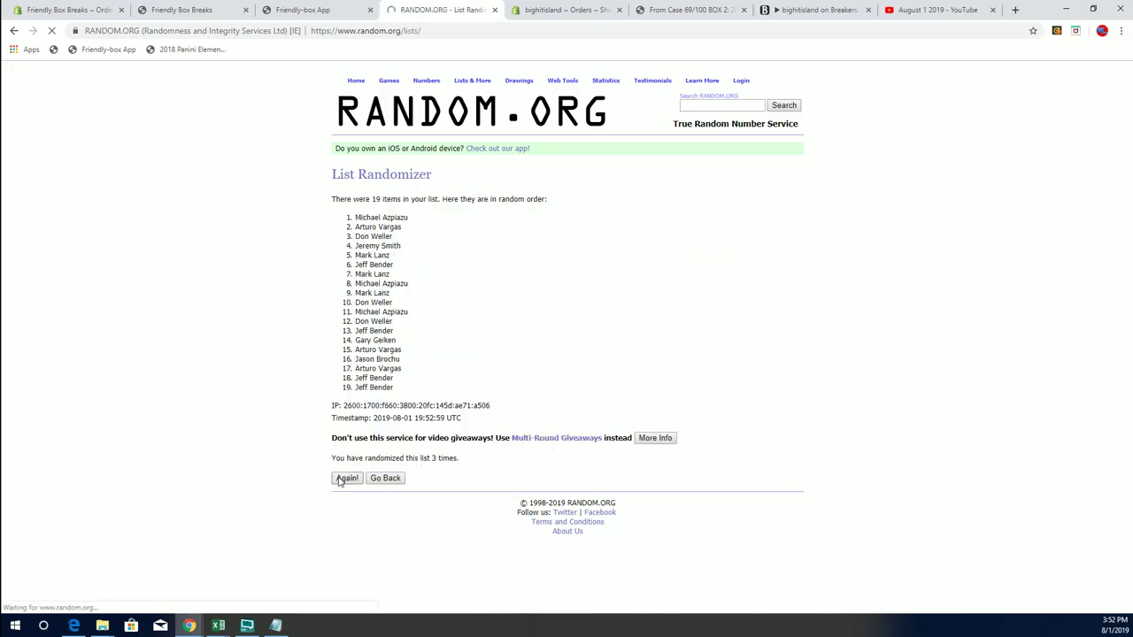
{"action": "left_click", "coordinate": [339, 479]}
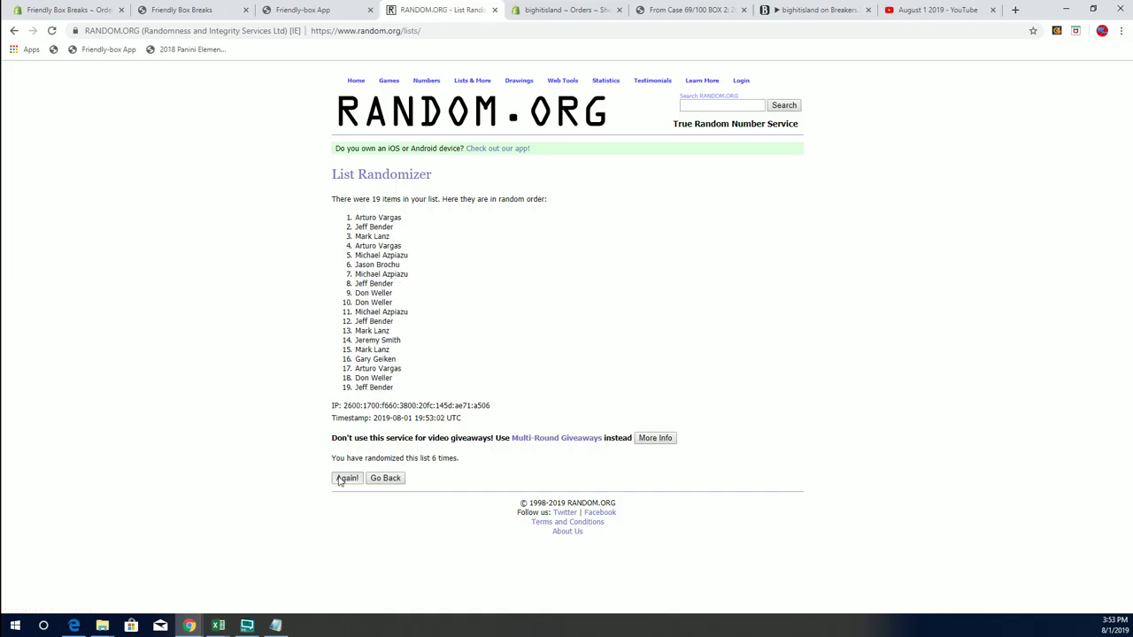
{"action": "left_click", "coordinate": [339, 479]}
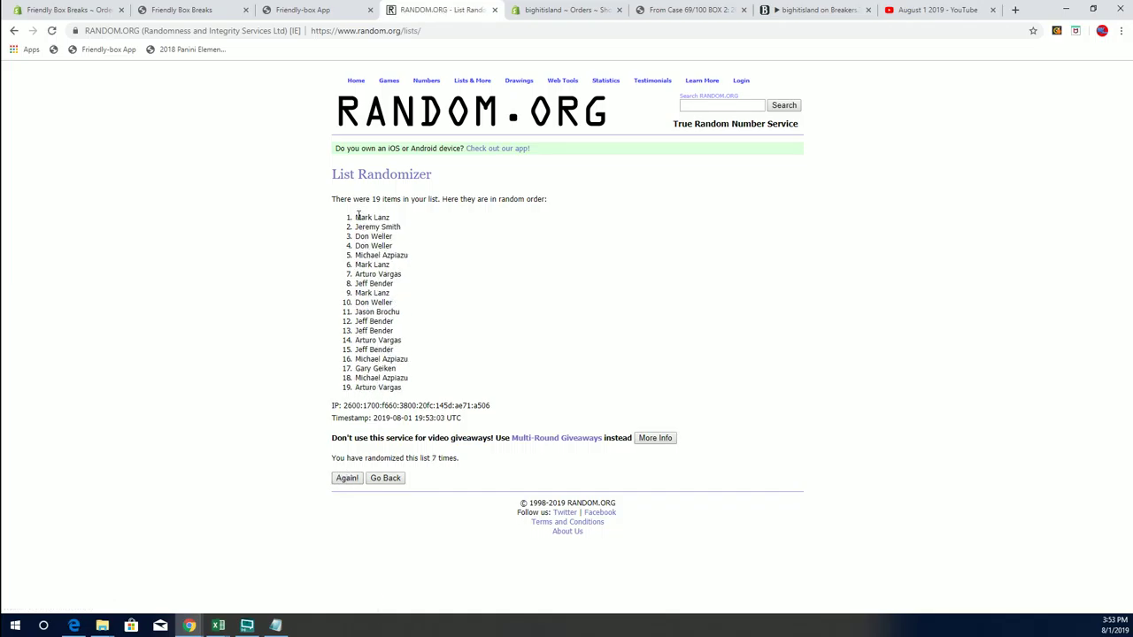
Copy the shuffled owner names and paste them into cell A2 of the Excel sheet
{"action": "left_click_drag", "start_coordinate": [355, 216], "coordinate": [409, 389]}
{"action": "right_click", "coordinate": [399, 294]}
{"action": "left_click", "coordinate": [409, 303]}
{"action": "left_click", "coordinate": [218, 626]}
{"action": "left_click", "coordinate": [97, 181]}
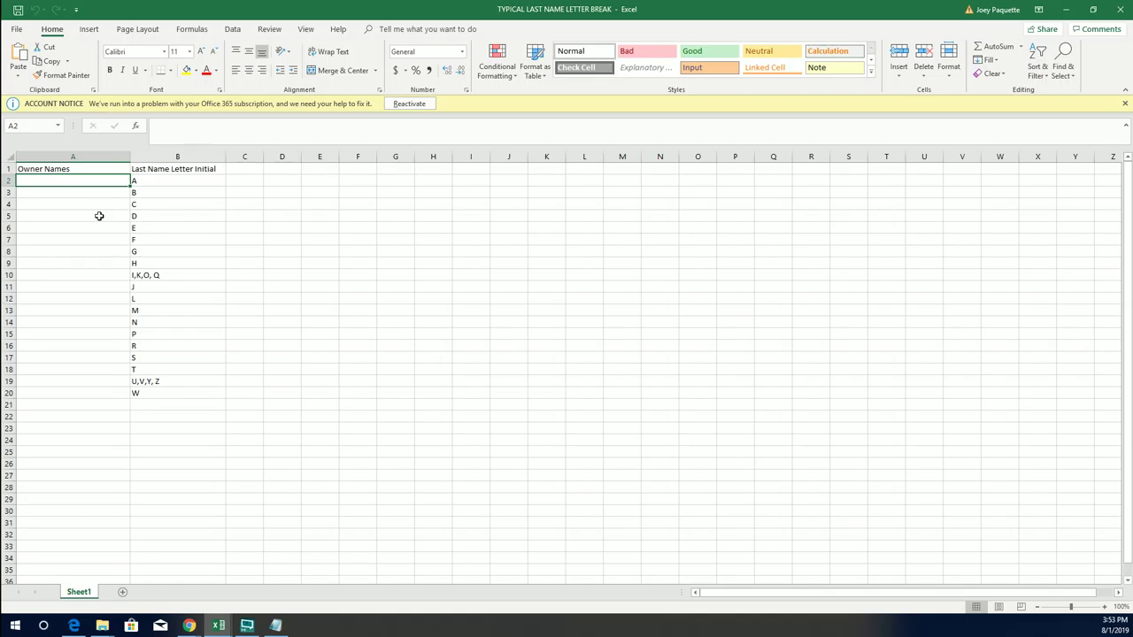
{"action": "key", "text": "ctrl+v"}
{"action": "left_click", "coordinate": [99, 216]}
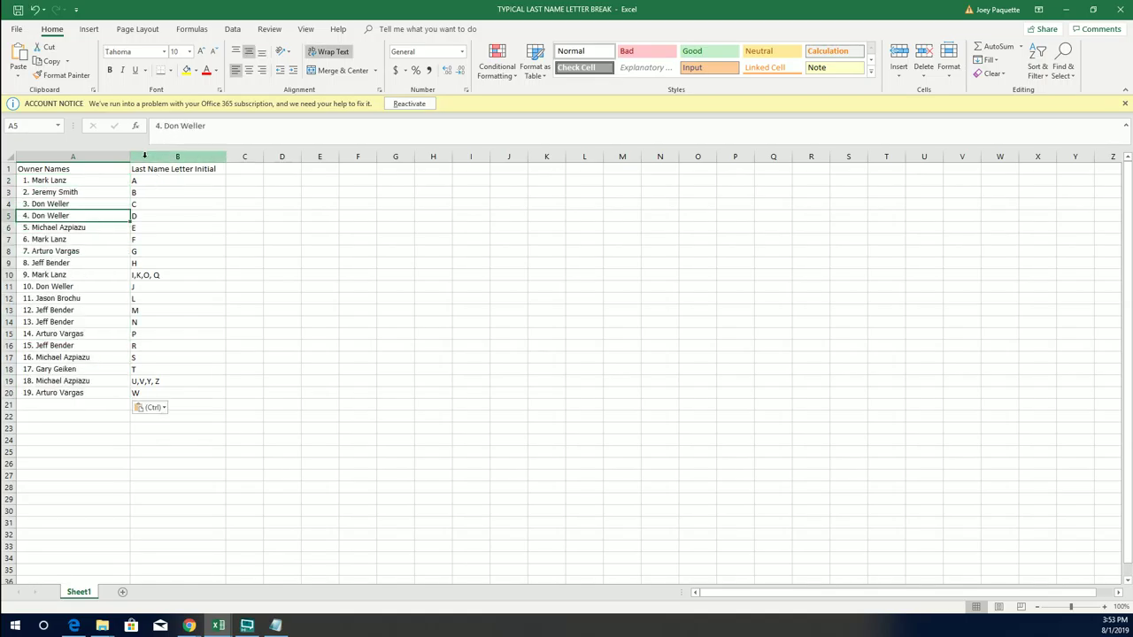
Resize column A, clear the letters in B2:B20, and dismiss the account notice bar
{"action": "mouse_move", "coordinate": [130, 160]}
{"action": "left_mouse_down"}
{"action": "mouse_move", "coordinate": [107, 160]}
{"action": "mouse_move", "coordinate": [157, 336]}
{"action": "mouse_move", "coordinate": [154, 389]}
{"action": "mouse_move", "coordinate": [164, 383]}
{"action": "left_mouse_up"}
{"action": "key", "text": "Delete"}
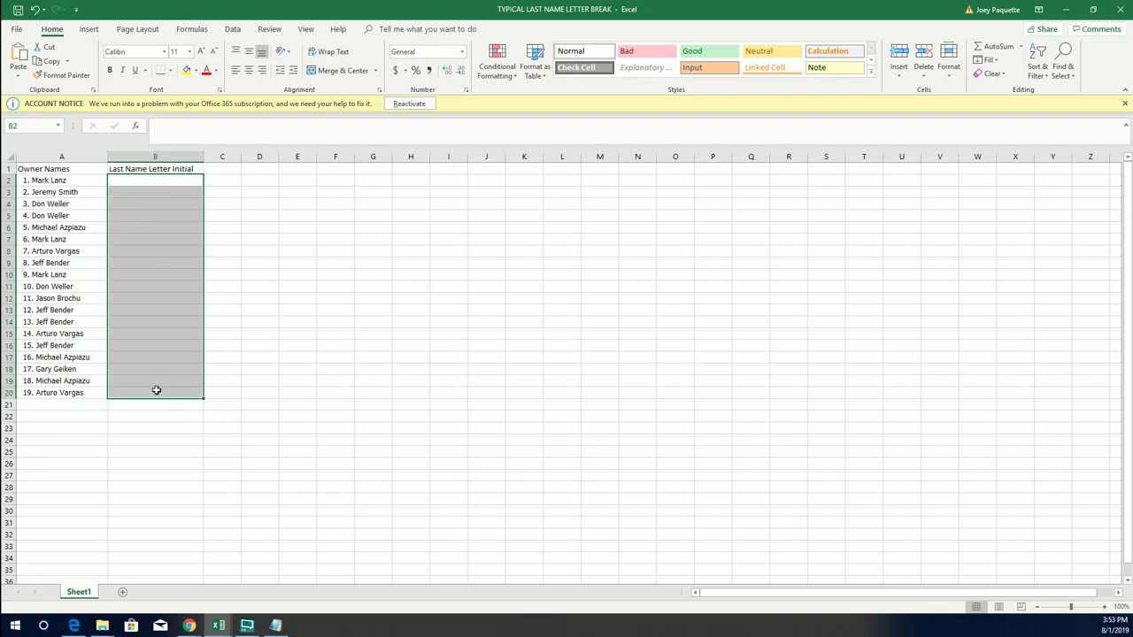
{"action": "left_click", "coordinate": [1124, 103]}
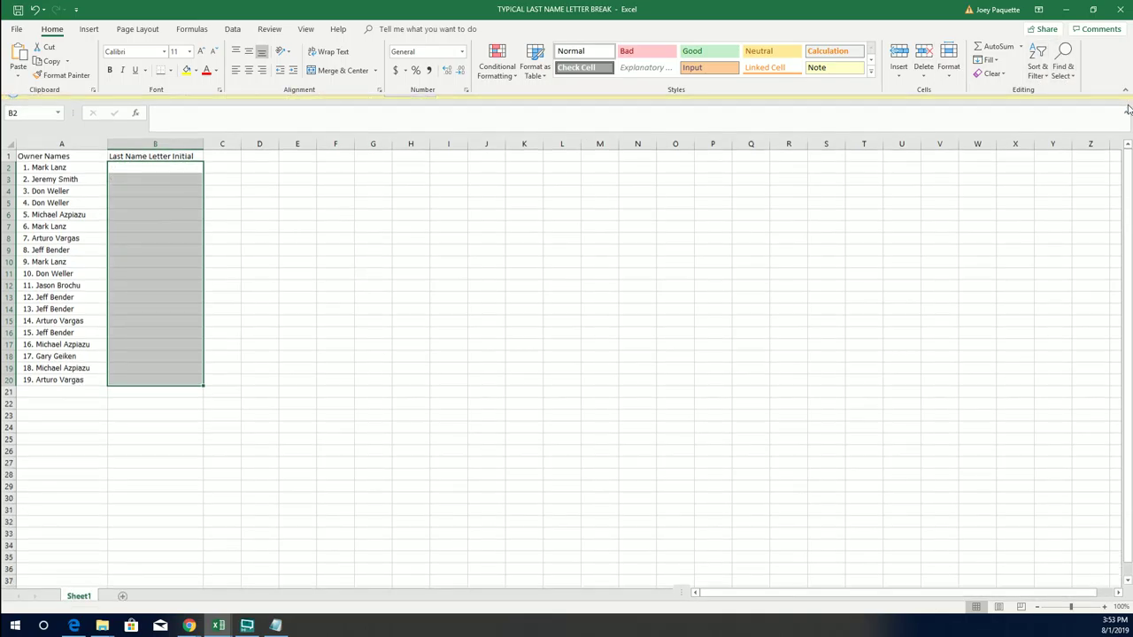
{"action": "left_click", "coordinate": [957, 159]}
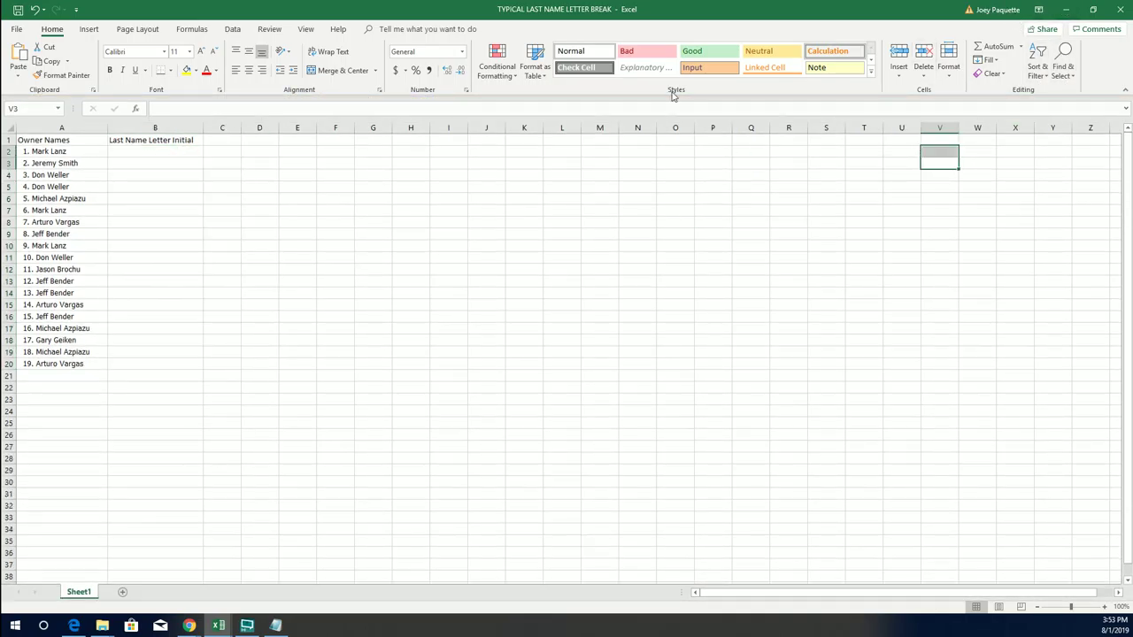
Reopen an empty List Randomizer form and copy the letter groups A through W from Notepad
{"action": "left_click", "coordinate": [1065, 9]}
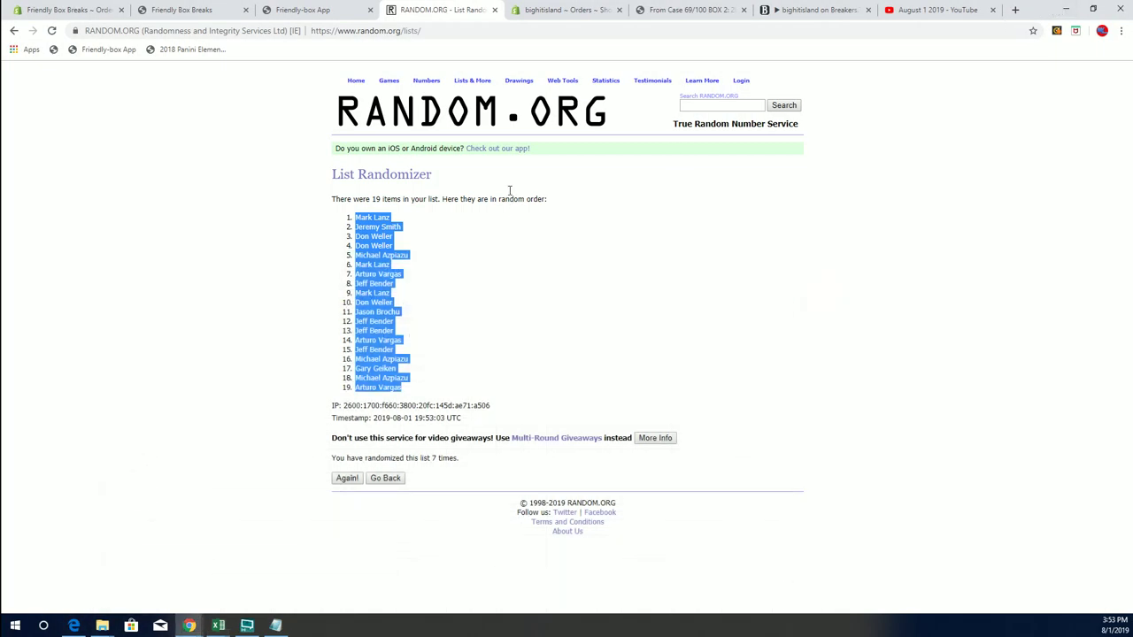
{"action": "left_click", "coordinate": [481, 97]}
{"action": "key", "text": "alt+Tab"}
{"action": "left_click", "coordinate": [800, 349]}
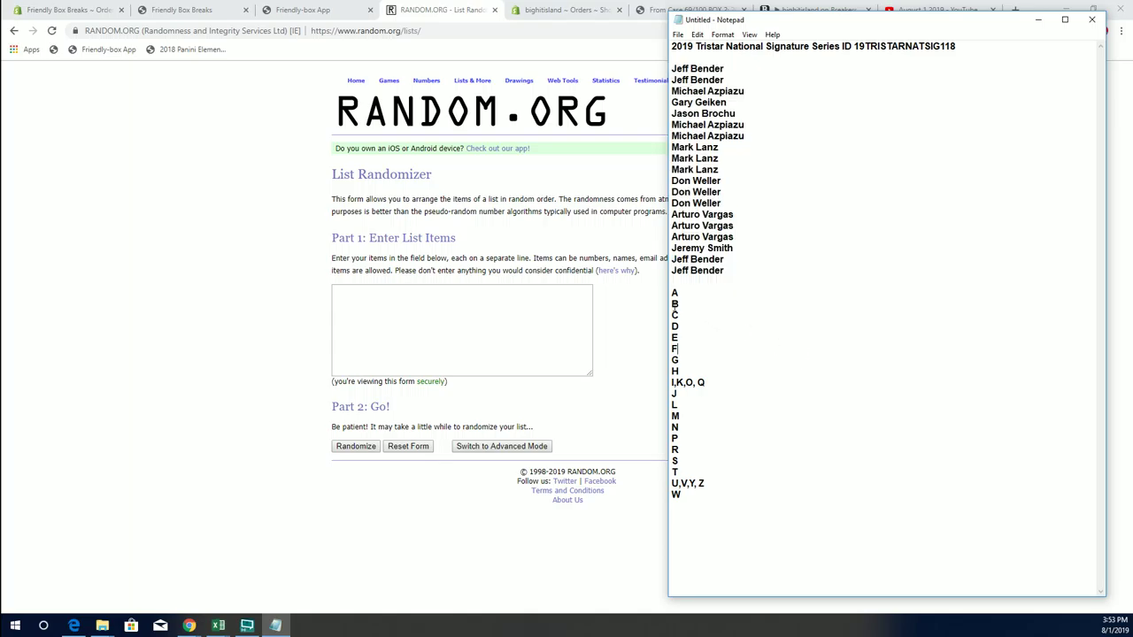
{"action": "mouse_move", "coordinate": [673, 289]}
{"action": "left_mouse_down"}
{"action": "mouse_move", "coordinate": [676, 478]}
{"action": "mouse_move", "coordinate": [733, 491]}
{"action": "left_mouse_up"}
{"action": "right_click", "coordinate": [704, 363]}
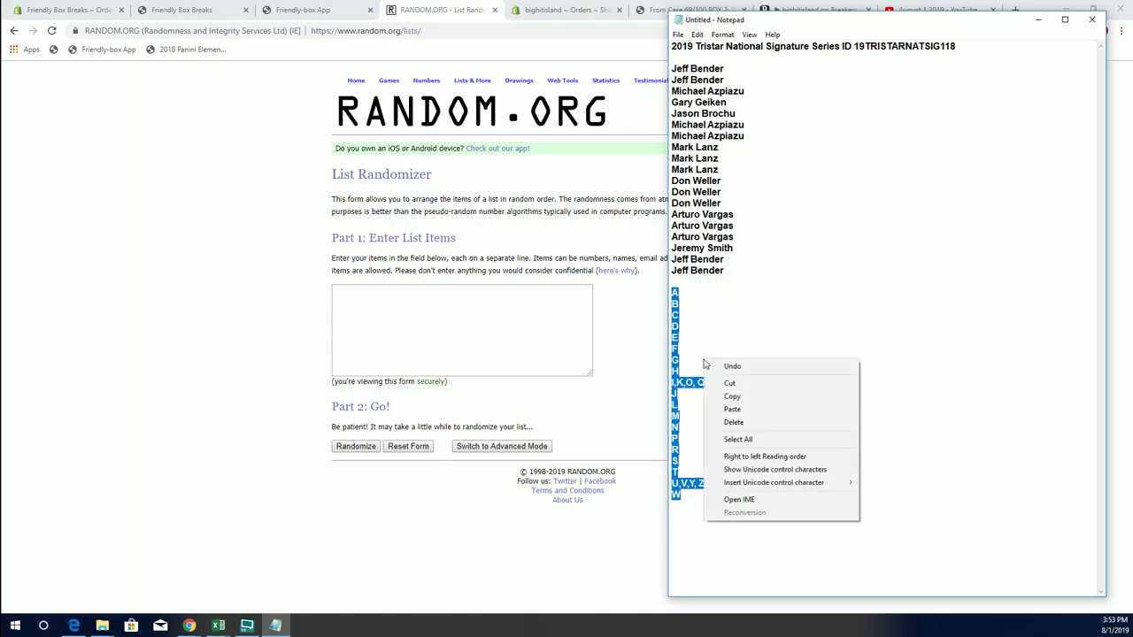
{"action": "left_click", "coordinate": [743, 396]}
Paste the letter groups into the List Randomizer and shuffle them five times
{"action": "left_click", "coordinate": [455, 316]}
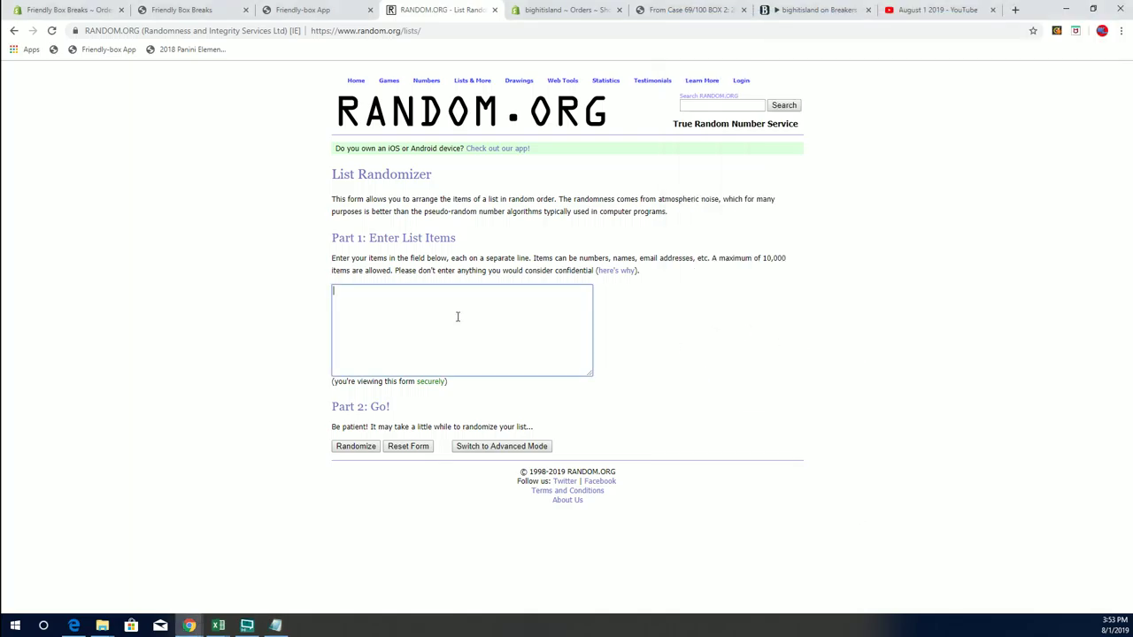
{"action": "key", "text": "ctrl+v"}
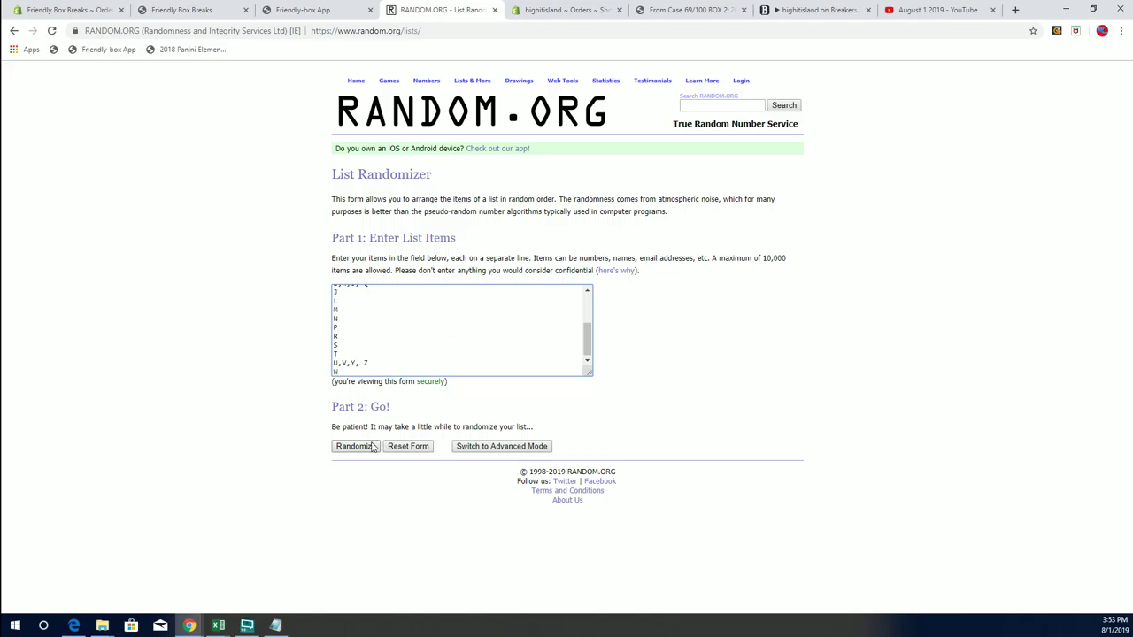
{"action": "left_click", "coordinate": [372, 447]}
{"action": "left_click", "coordinate": [347, 457]}
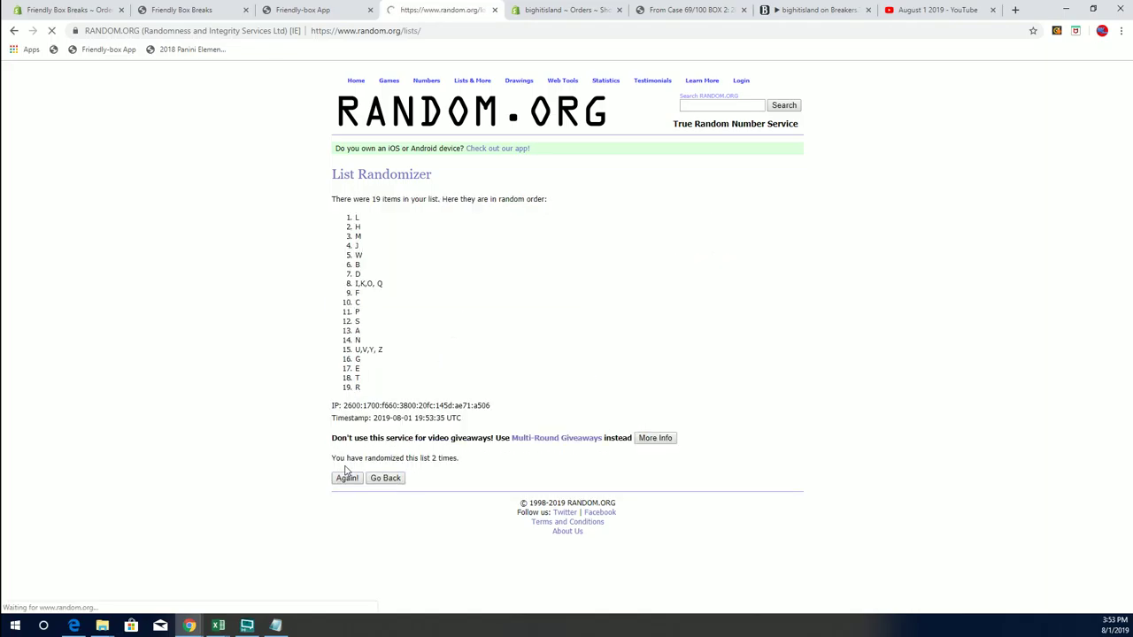
{"action": "left_click", "coordinate": [347, 478]}
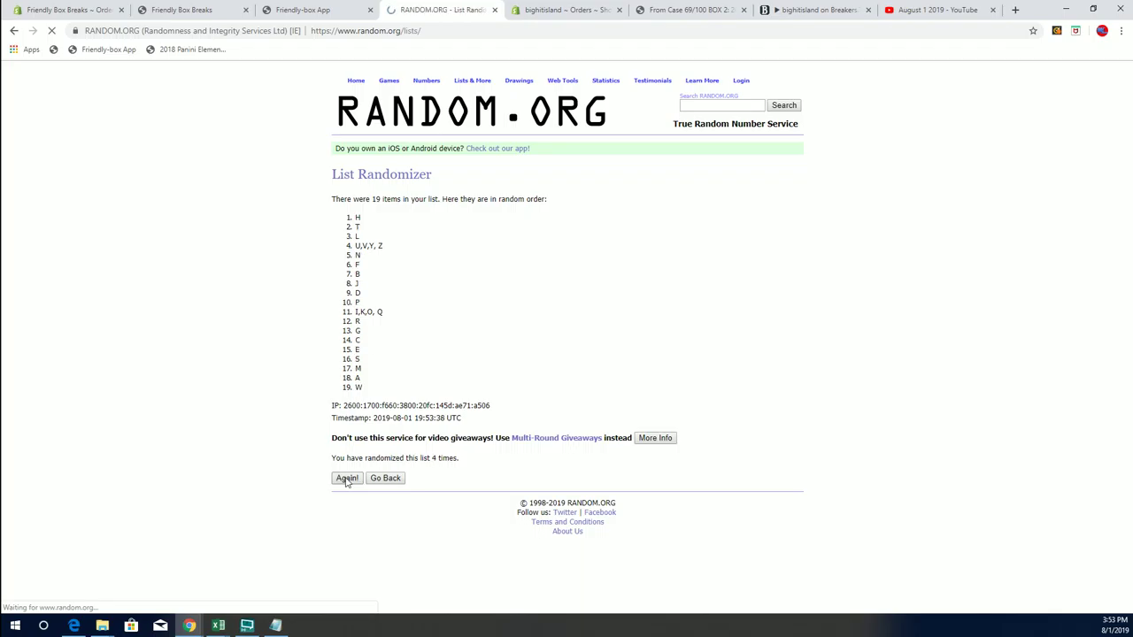
{"action": "left_click", "coordinate": [347, 478]}
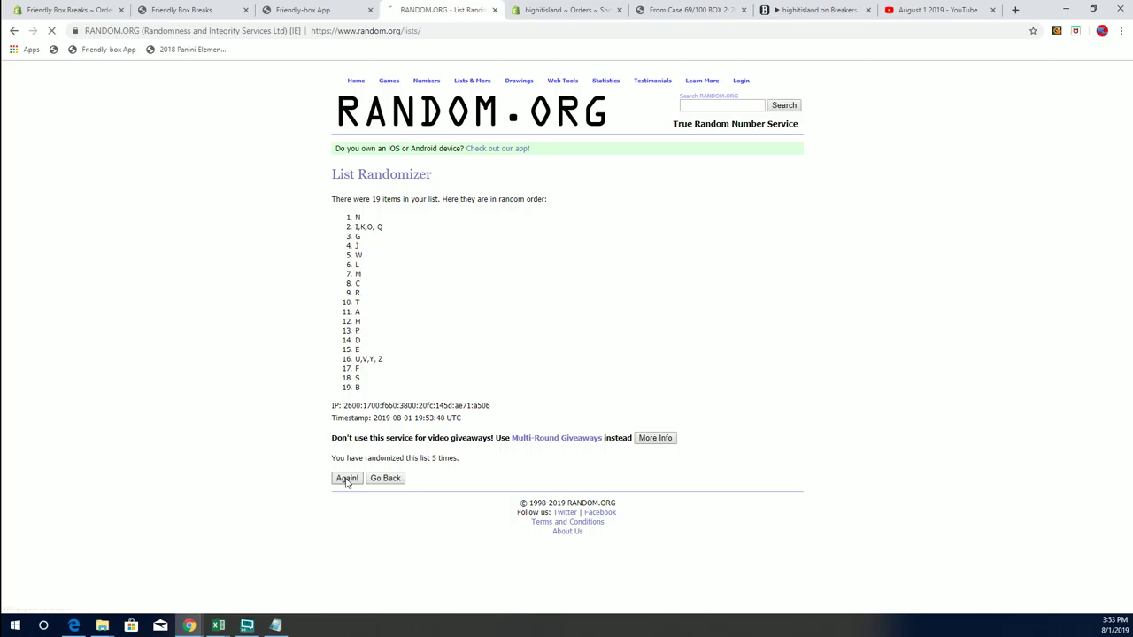
{"action": "left_click", "coordinate": [347, 478]}
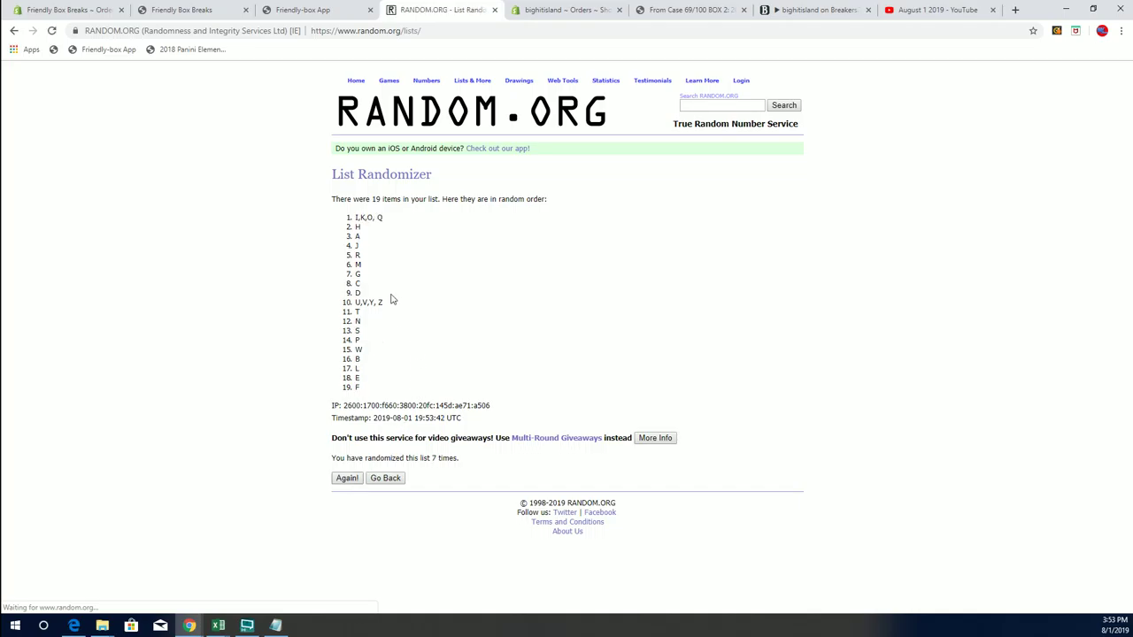
Copy the shuffled letter groups into B2:B20 under Last Name Letter Initial
{"action": "mouse_move", "coordinate": [355, 217]}
{"action": "left_mouse_down"}
{"action": "mouse_move", "coordinate": [392, 240]}
{"action": "mouse_move", "coordinate": [410, 389]}
{"action": "left_mouse_up"}
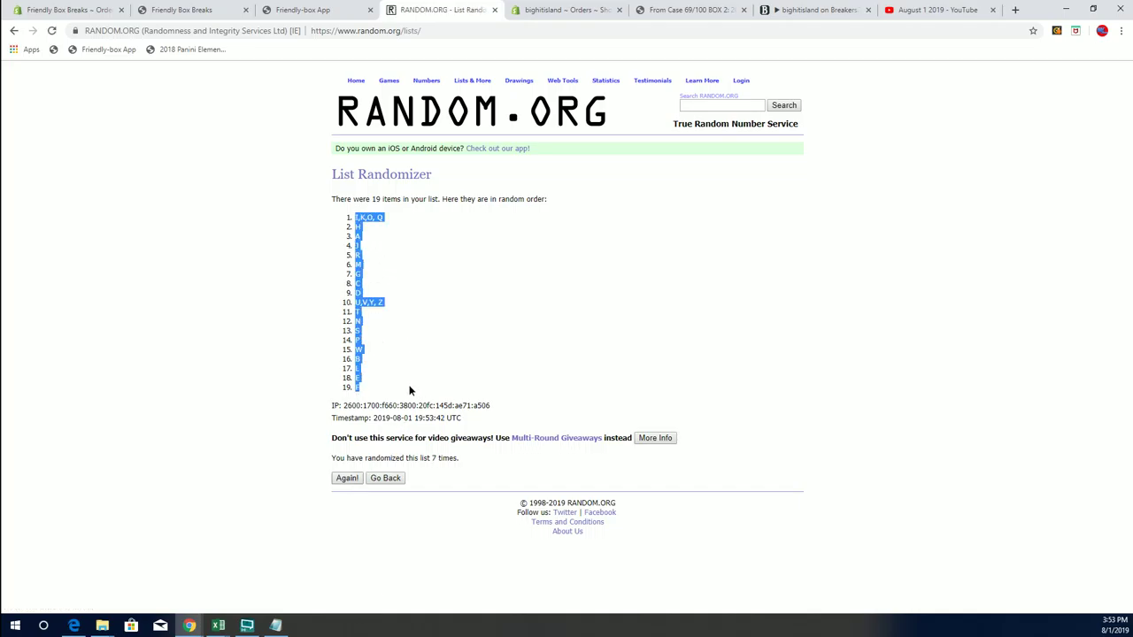
{"action": "right_click", "coordinate": [417, 274]}
{"action": "left_click", "coordinate": [426, 282]}
{"action": "key", "text": "alt+Tab"}
{"action": "left_click", "coordinate": [192, 362]}
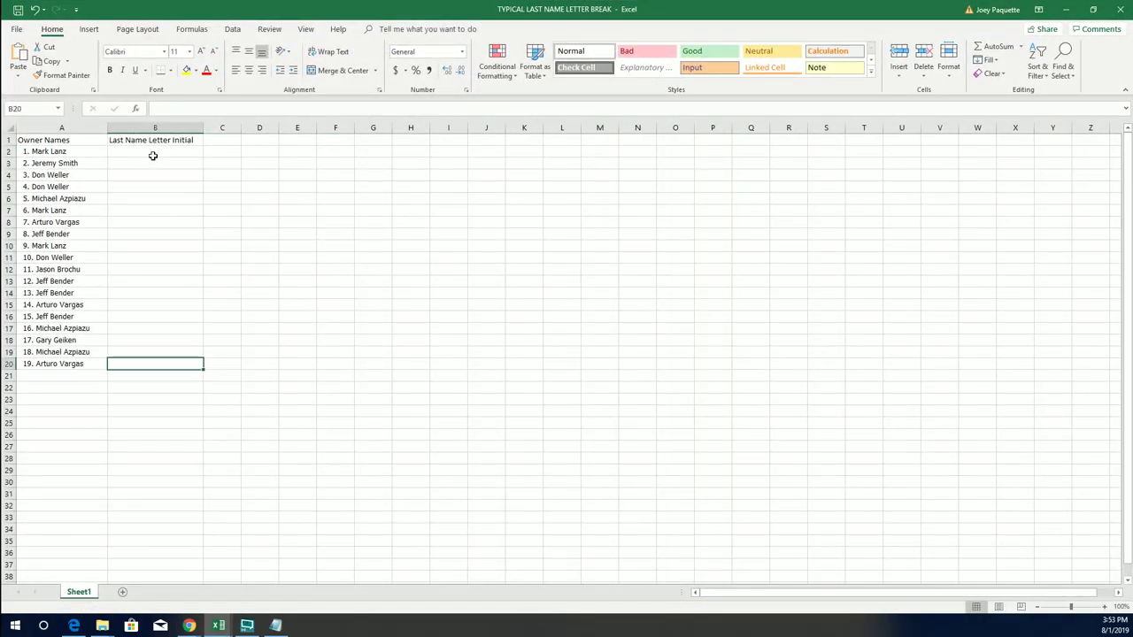
{"action": "left_click", "coordinate": [153, 156]}
{"action": "key", "text": "ctrl+v"}
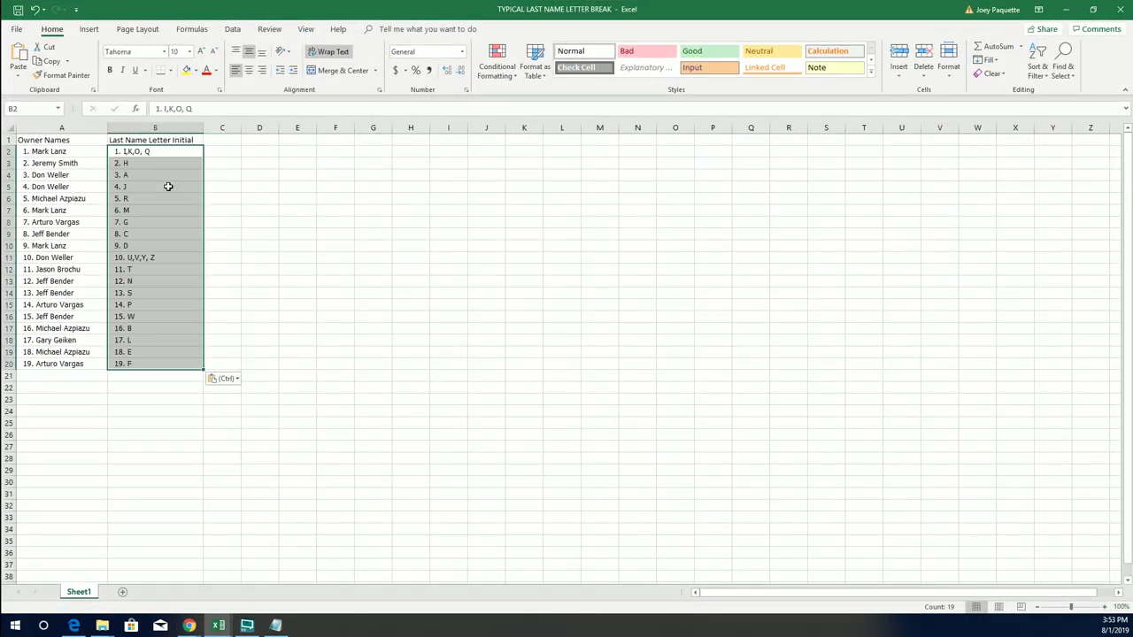
Apply All Borders to every cell in columns A and B
{"action": "left_click", "coordinate": [169, 187]}
{"action": "left_click_drag", "start_coordinate": [57, 127], "coordinate": [154, 127]}
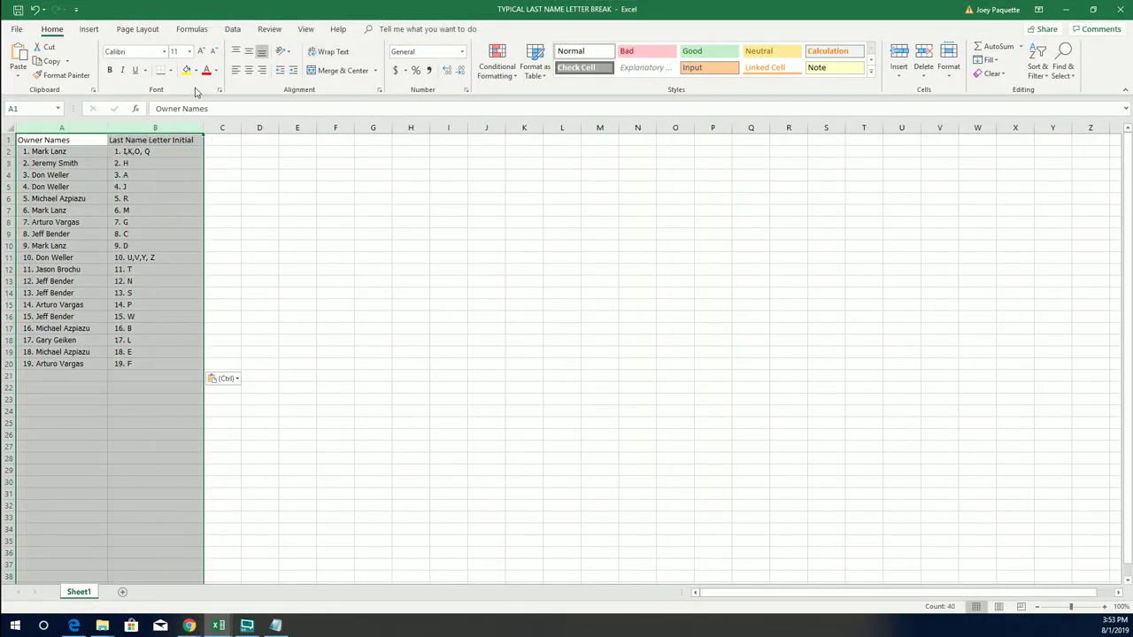
{"action": "left_click", "coordinate": [169, 70]}
{"action": "left_click", "coordinate": [205, 169]}
{"action": "left_click", "coordinate": [96, 151]}
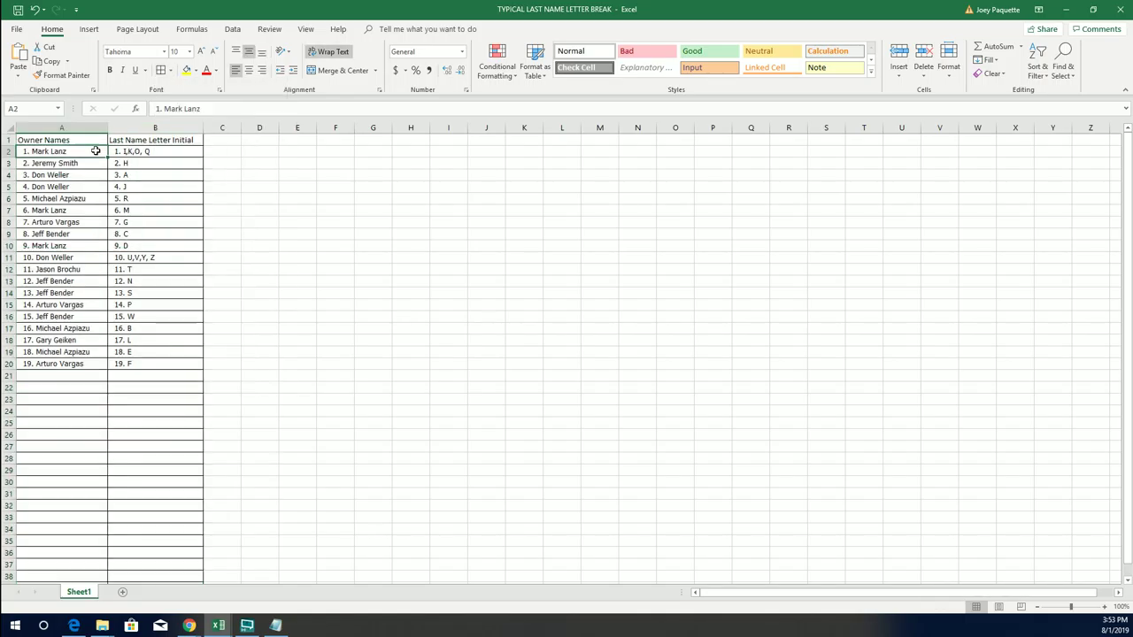
Zoom the sheet view in to 180%
{"action": "left_click", "coordinate": [1103, 607]}
{"action": "left_click", "coordinate": [1105, 607]}
{"action": "left_click", "coordinate": [1104, 607]}
{"action": "left_click", "coordinate": [1104, 607]}
{"action": "left_click", "coordinate": [1104, 607]}
{"action": "left_click", "coordinate": [1104, 607]}
{"action": "left_click", "coordinate": [1104, 607]}
{"action": "left_click", "coordinate": [1104, 607]}
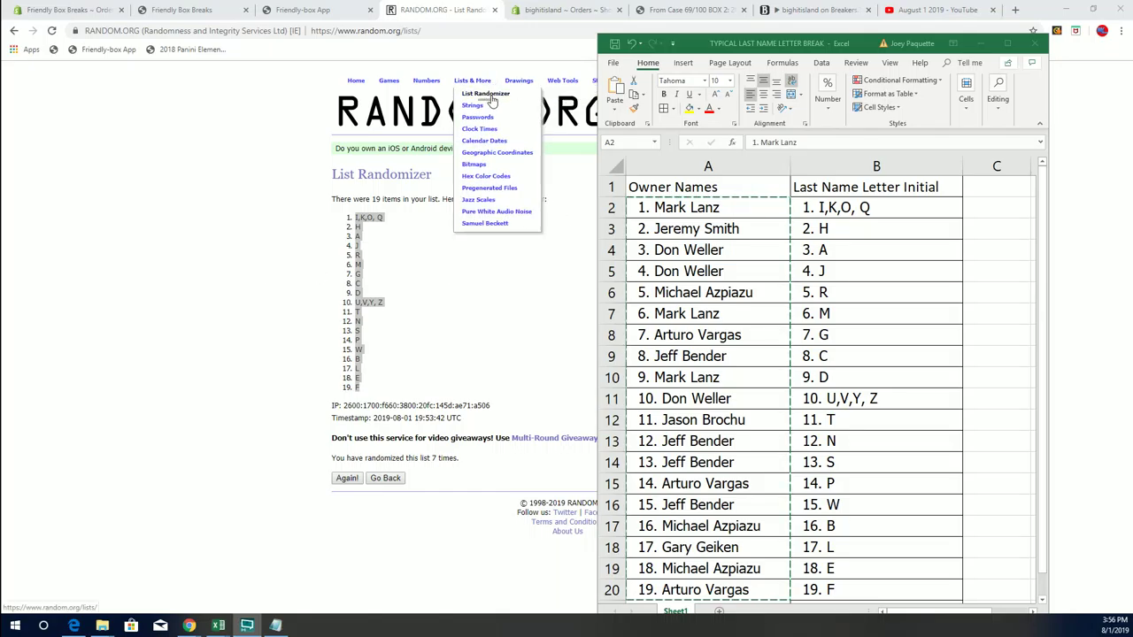
Paste the owner names into a fresh List Randomizer form and randomize them
{"action": "left_click", "coordinate": [492, 100]}
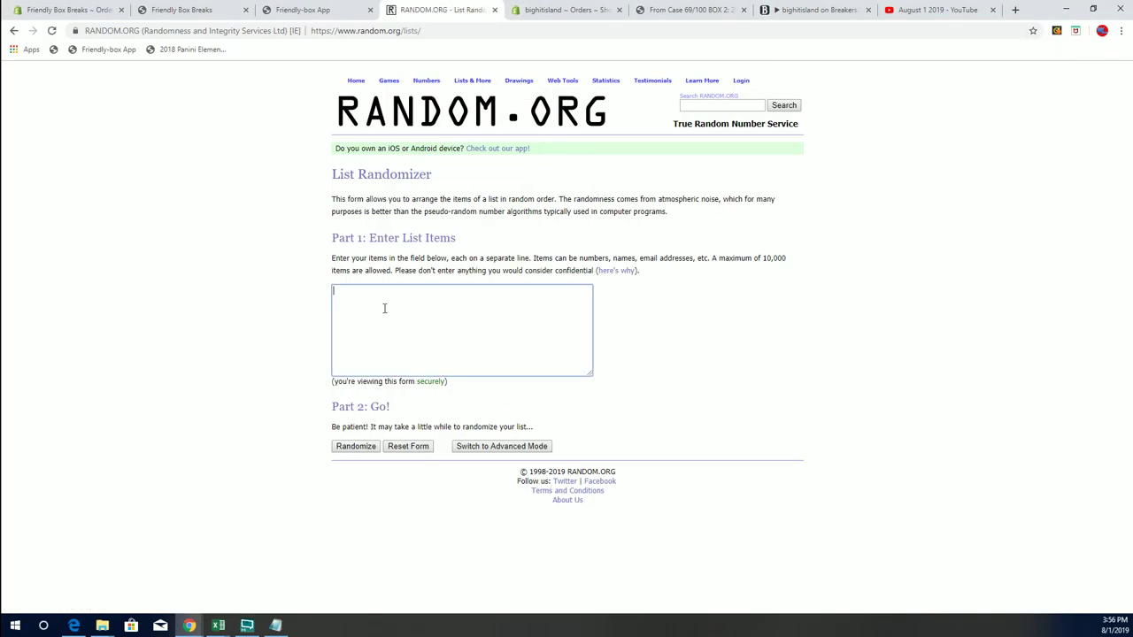
{"action": "right_click", "coordinate": [385, 308]}
{"action": "left_click", "coordinate": [423, 402]}
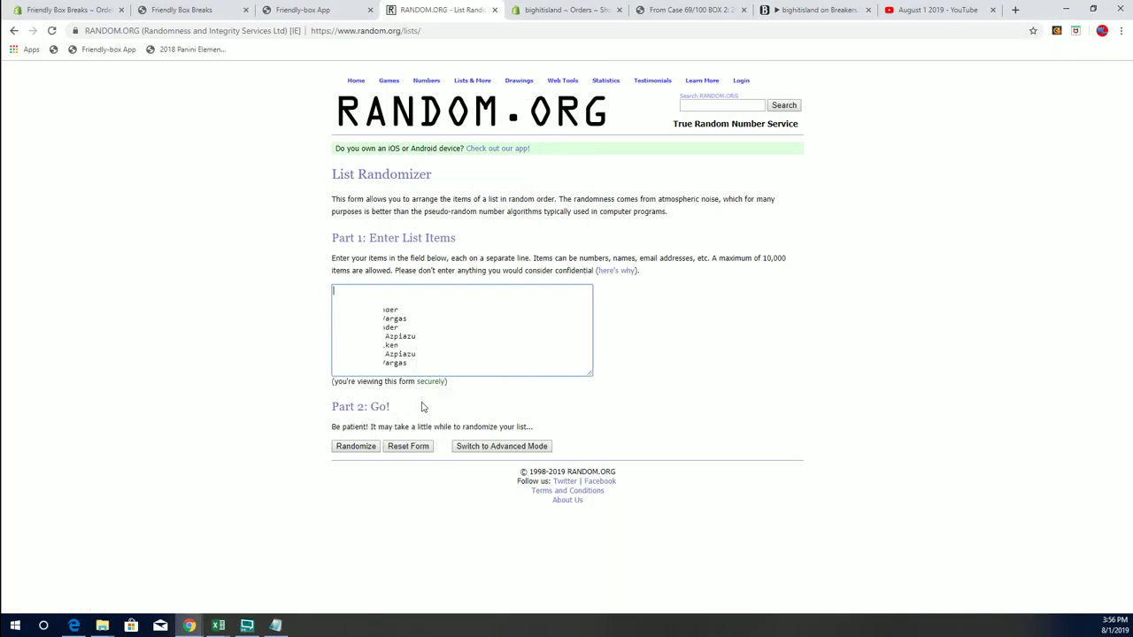
{"action": "left_click", "coordinate": [356, 447]}
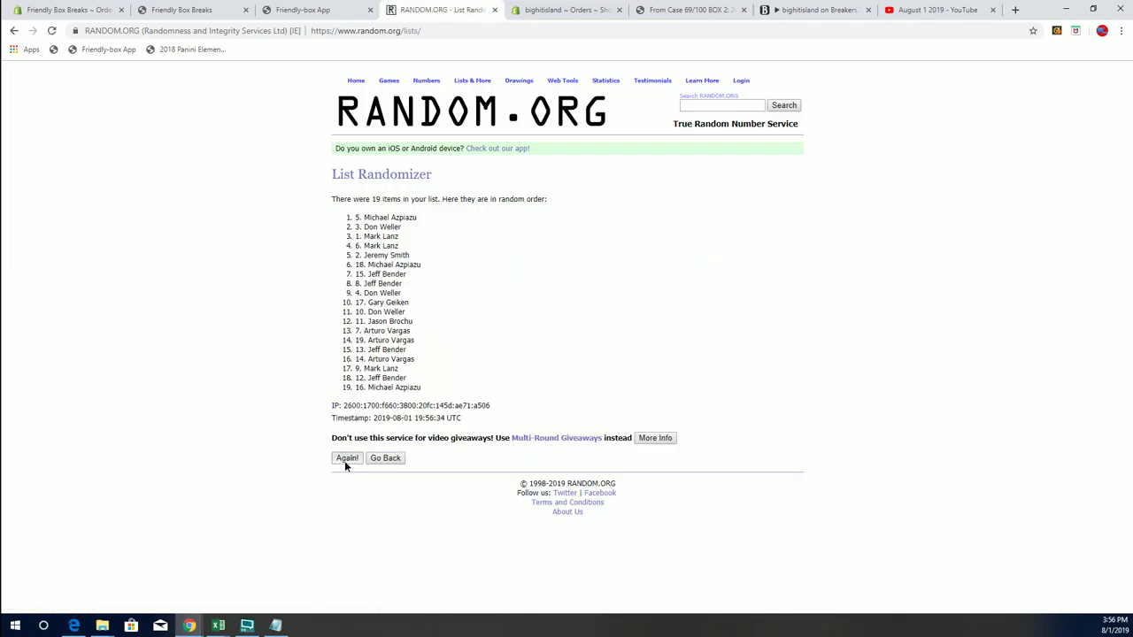
Reshuffle the owner list until it has been randomized seven times, then highlight the top name
{"action": "left_click", "coordinate": [346, 462]}
{"action": "left_click", "coordinate": [340, 480]}
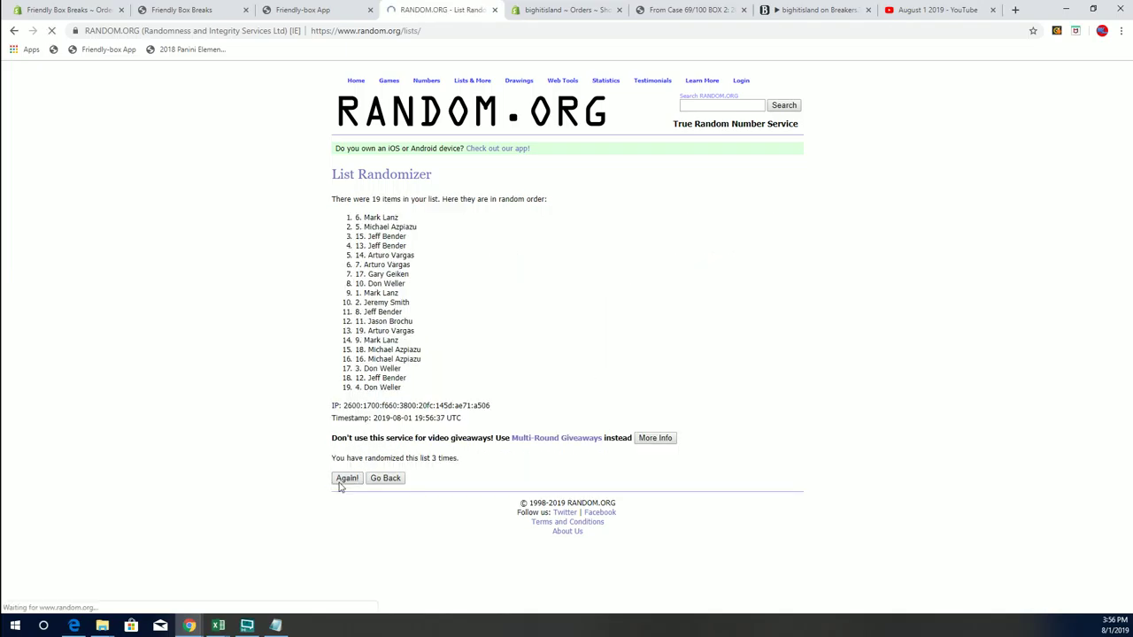
{"action": "left_click", "coordinate": [340, 481]}
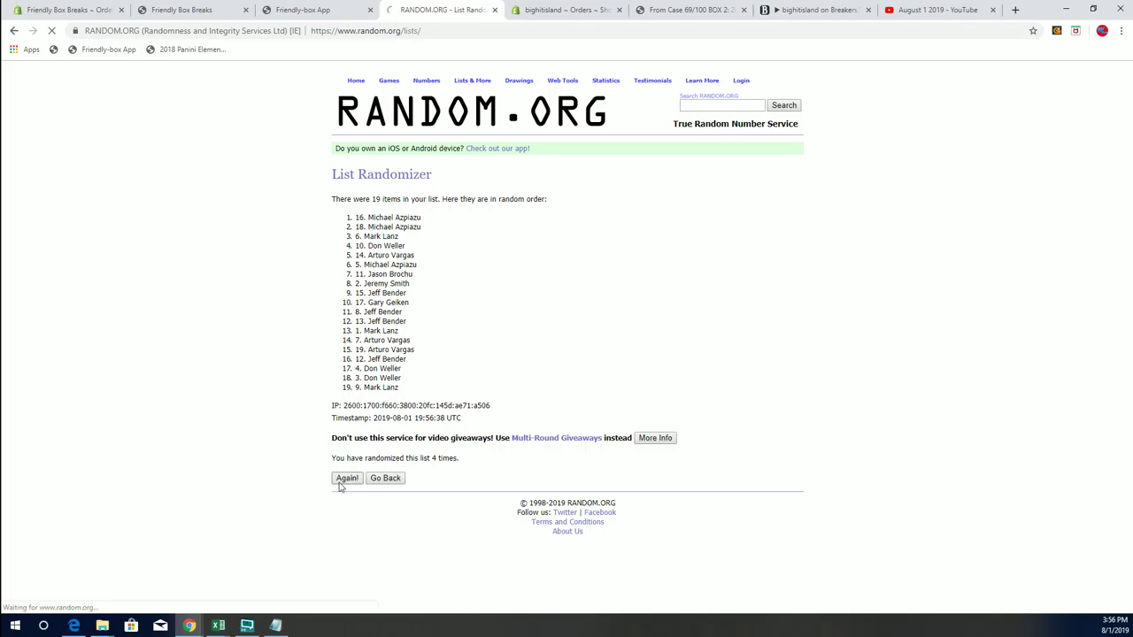
{"action": "left_click", "coordinate": [346, 478]}
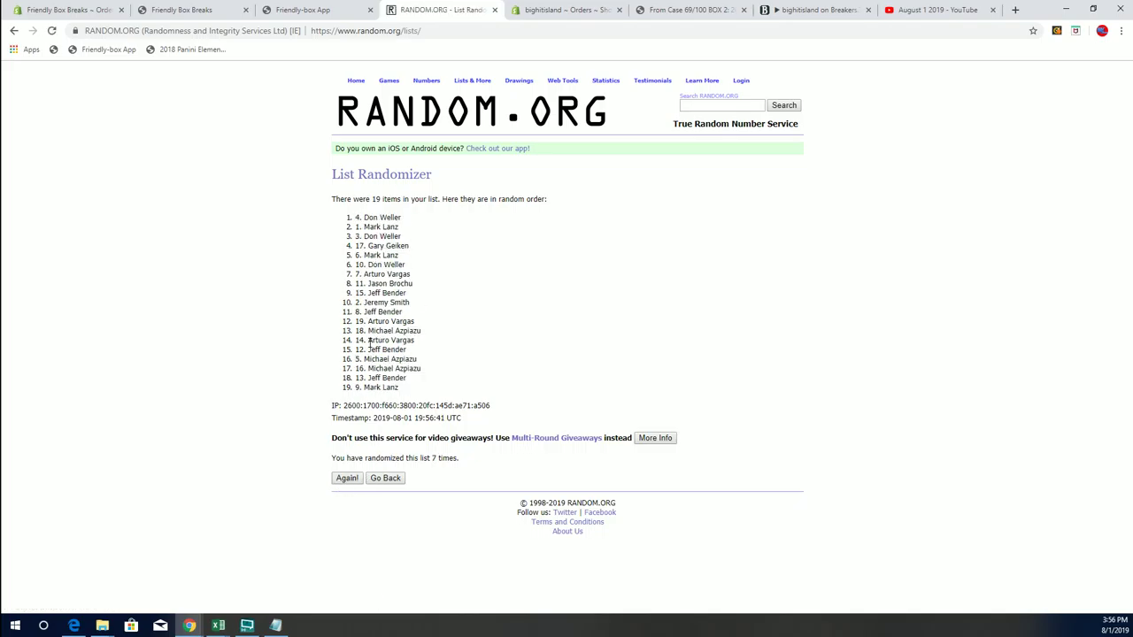
{"action": "left_click_drag", "start_coordinate": [411, 218], "coordinate": [351, 224]}
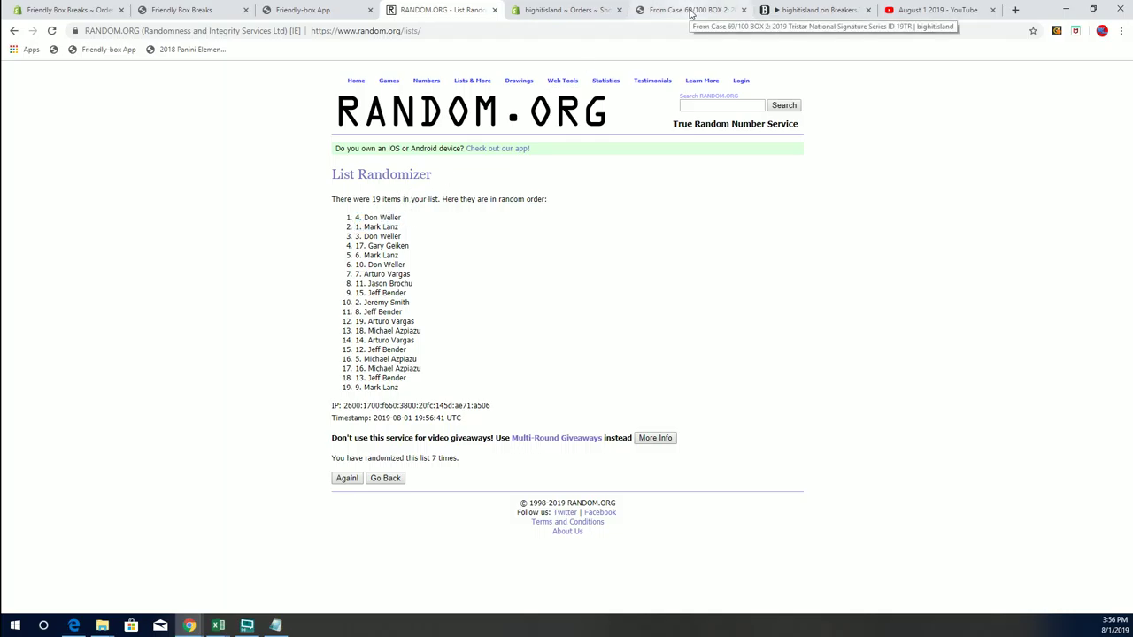
{"action": "left_click", "coordinate": [691, 11]}
Open the Map Promotion Game page and browse the Big Hit Island Map, rules and spaces
{"action": "scroll", "coordinate": [544, 241], "scroll_direction": "up", "scroll_amount": 2}
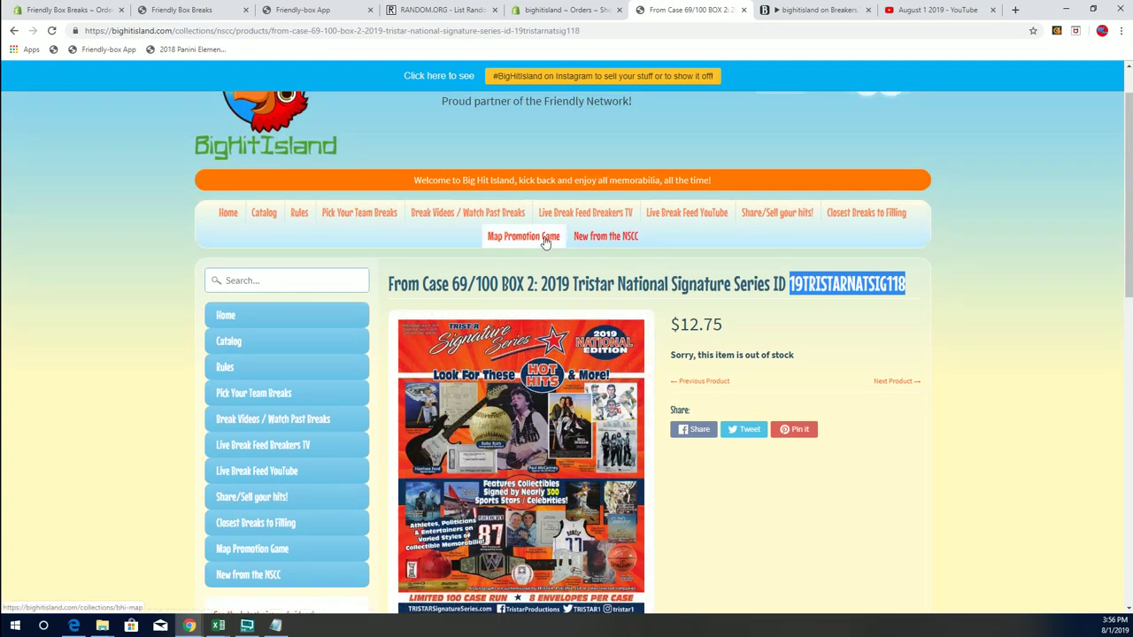
{"action": "left_click", "coordinate": [544, 241]}
{"action": "scroll", "coordinate": [575, 195], "scroll_direction": "up", "scroll_amount": 1}
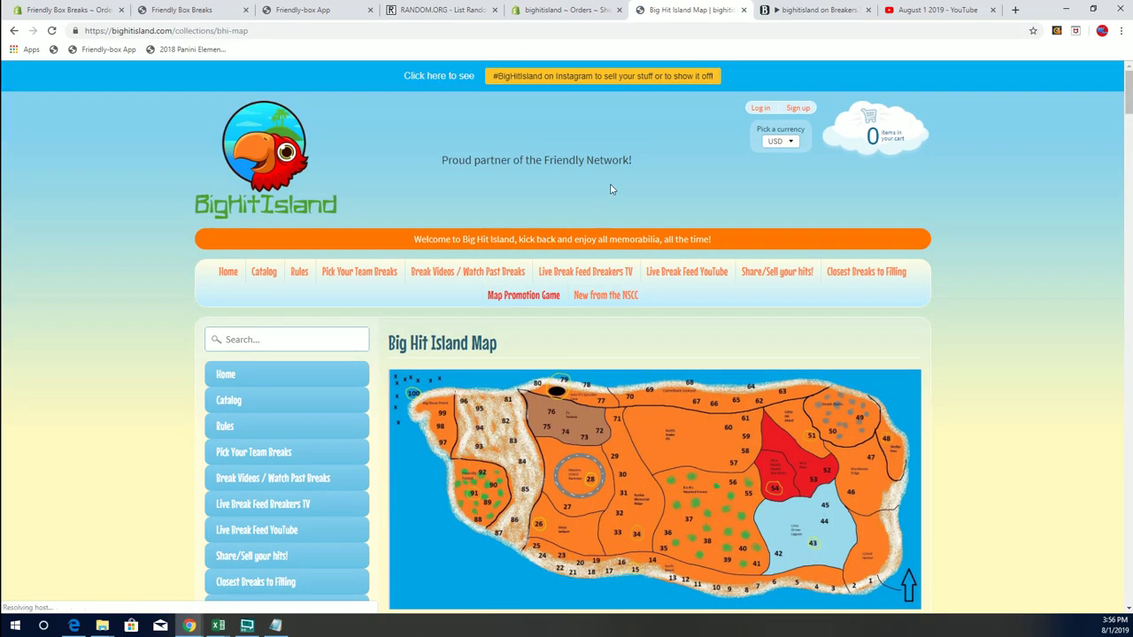
{"action": "scroll", "coordinate": [597, 155], "scroll_direction": "down", "scroll_amount": 15}
{"action": "scroll", "coordinate": [597, 157], "scroll_direction": "down", "scroll_amount": 15}
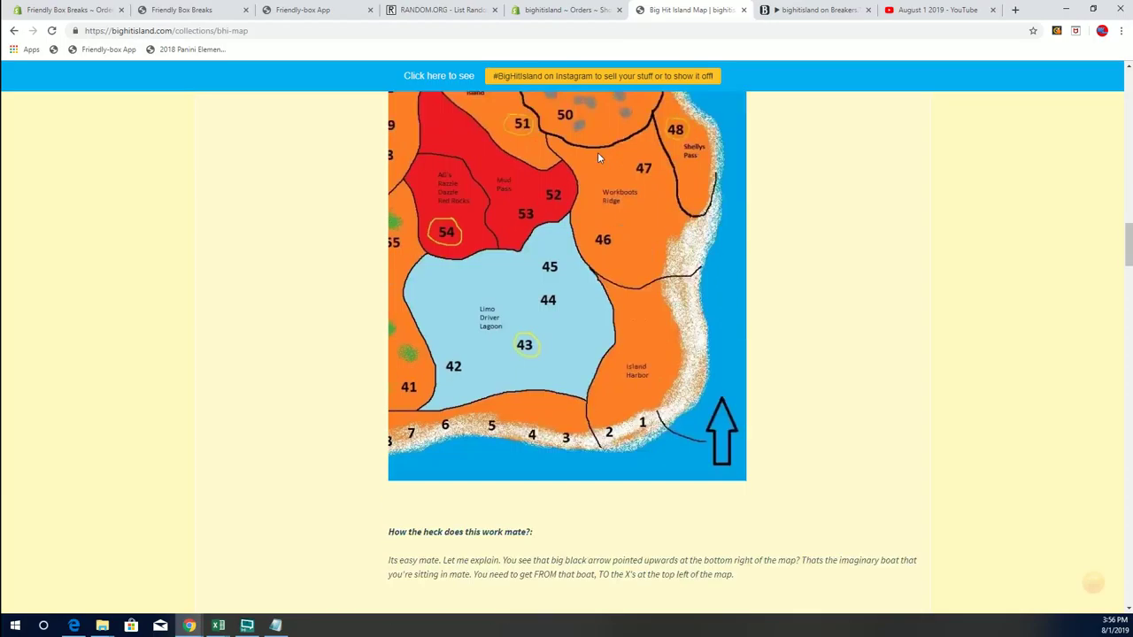
{"action": "scroll", "coordinate": [599, 157], "scroll_direction": "up", "scroll_amount": 15}
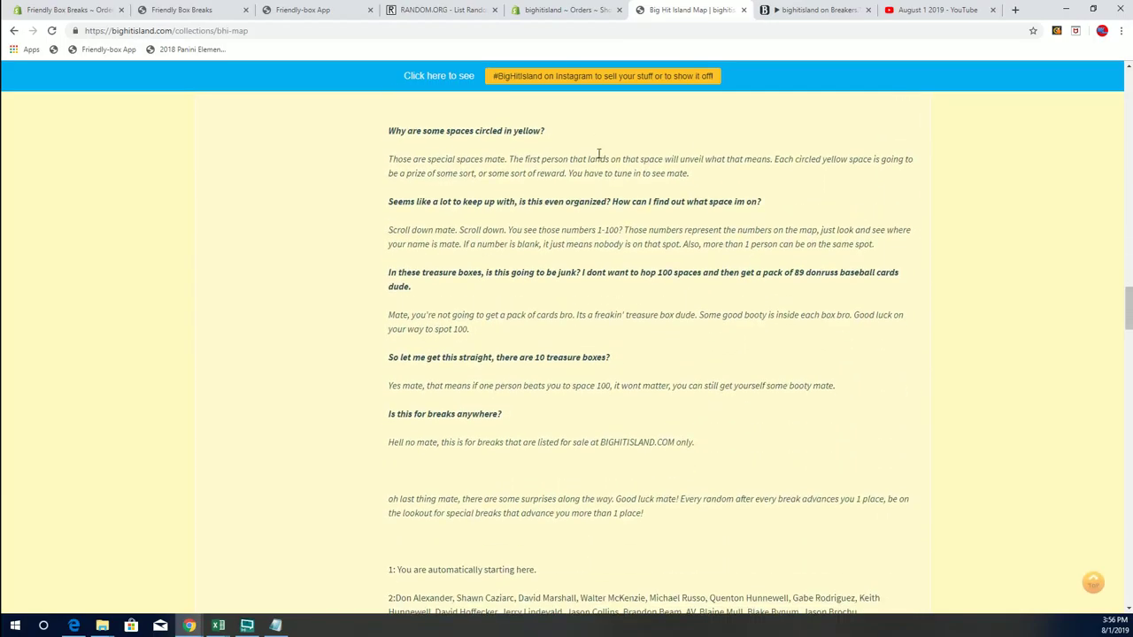
{"action": "scroll", "coordinate": [601, 148], "scroll_direction": "up", "scroll_amount": 6}
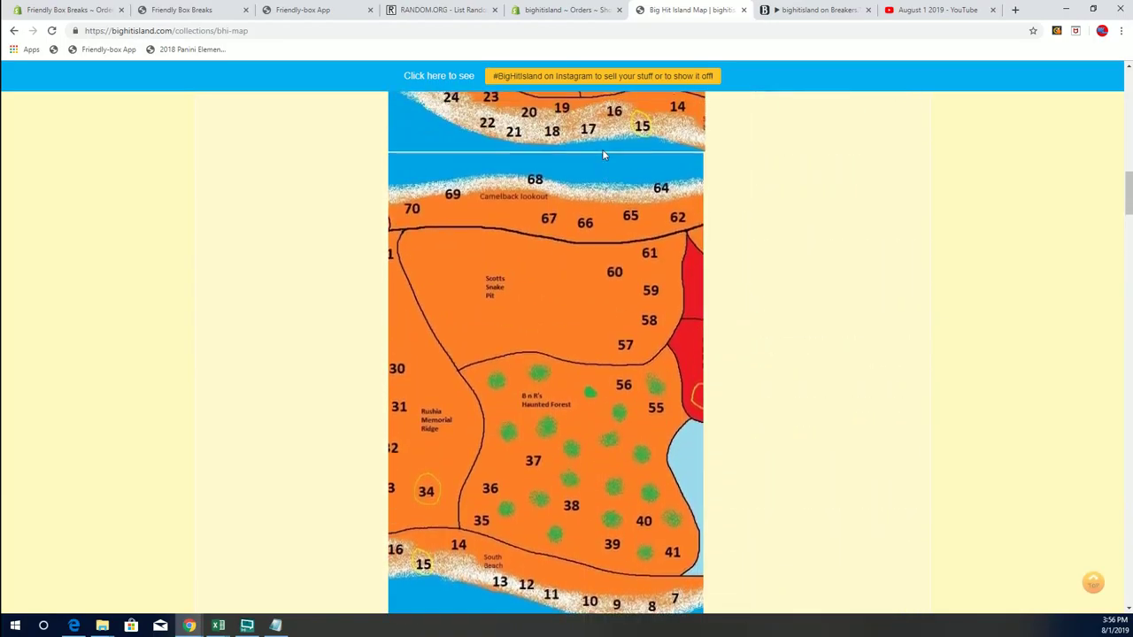
{"action": "scroll", "coordinate": [602, 149], "scroll_direction": "down", "scroll_amount": 15}
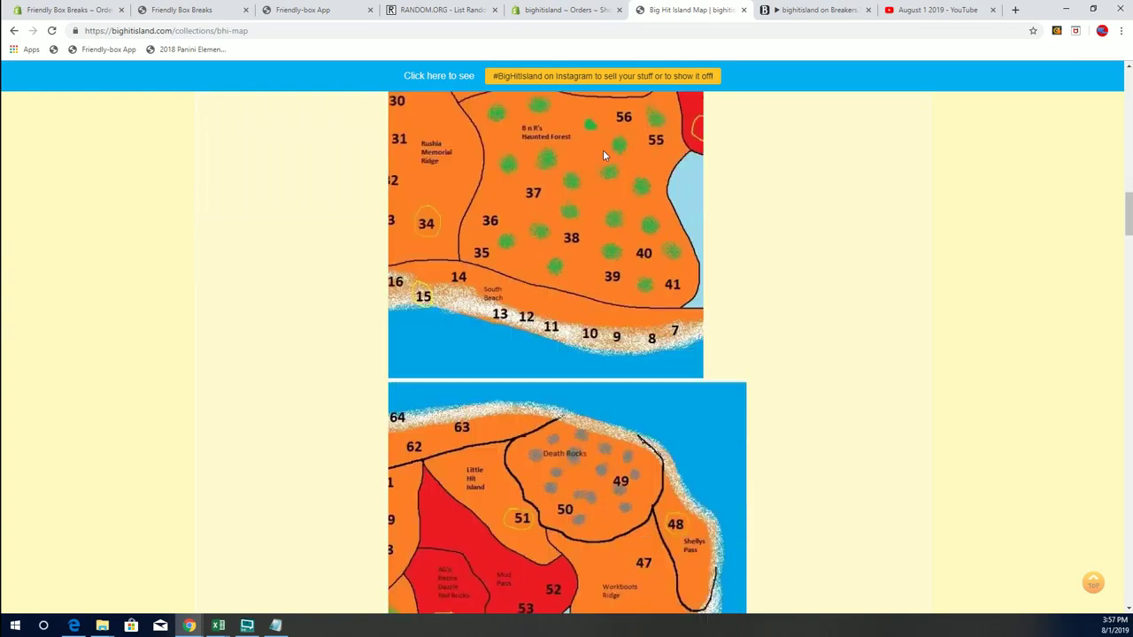
{"action": "scroll", "coordinate": [605, 151], "scroll_direction": "down", "scroll_amount": 3}
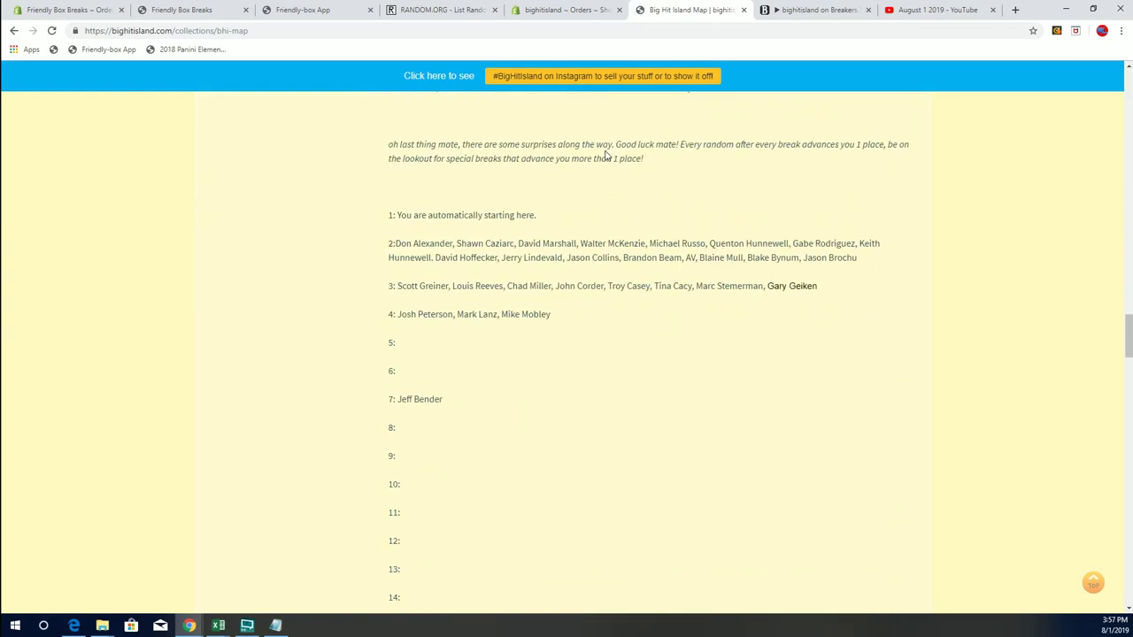
{"action": "scroll", "coordinate": [605, 154], "scroll_direction": "down", "scroll_amount": 1}
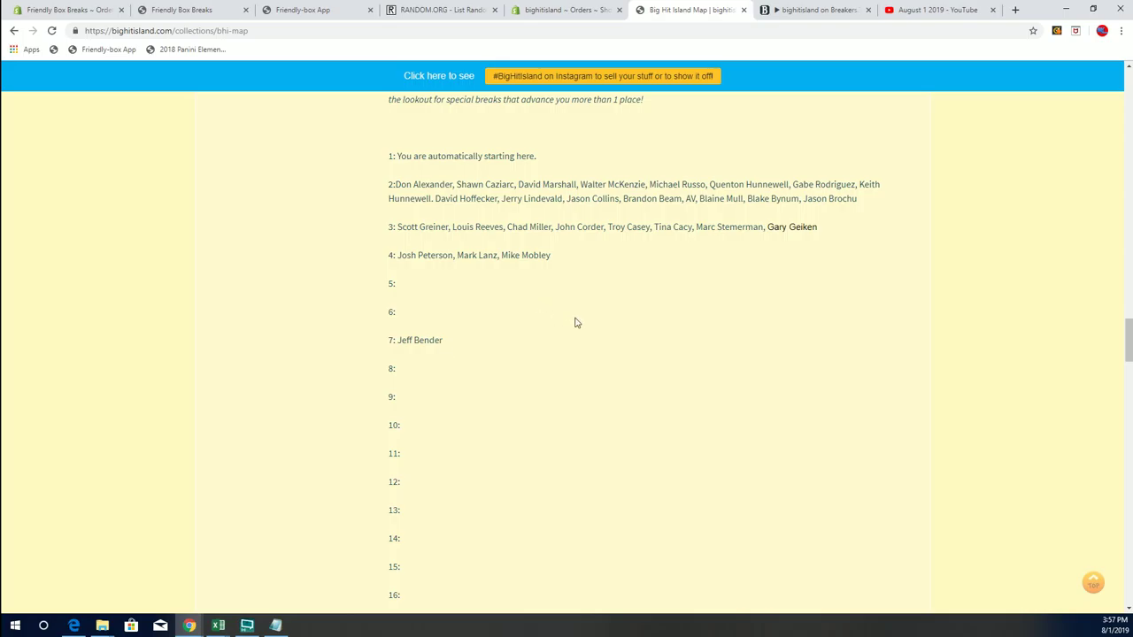
{"action": "scroll", "coordinate": [575, 321], "scroll_direction": "up", "scroll_amount": 2}
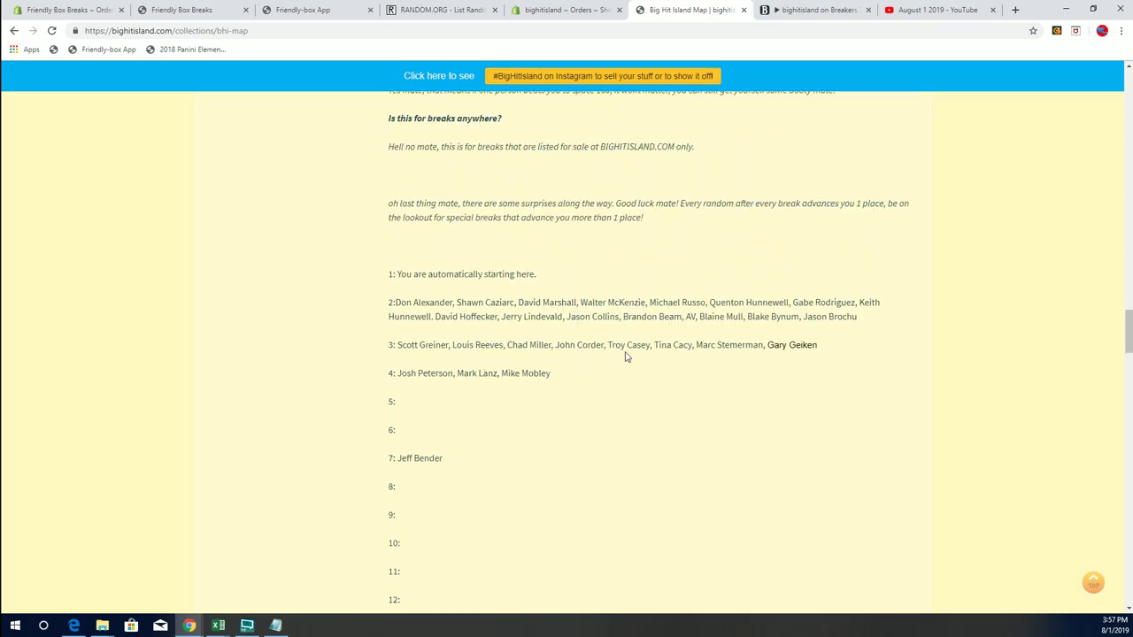
{"action": "scroll", "coordinate": [587, 220], "scroll_direction": "up", "scroll_amount": 2}
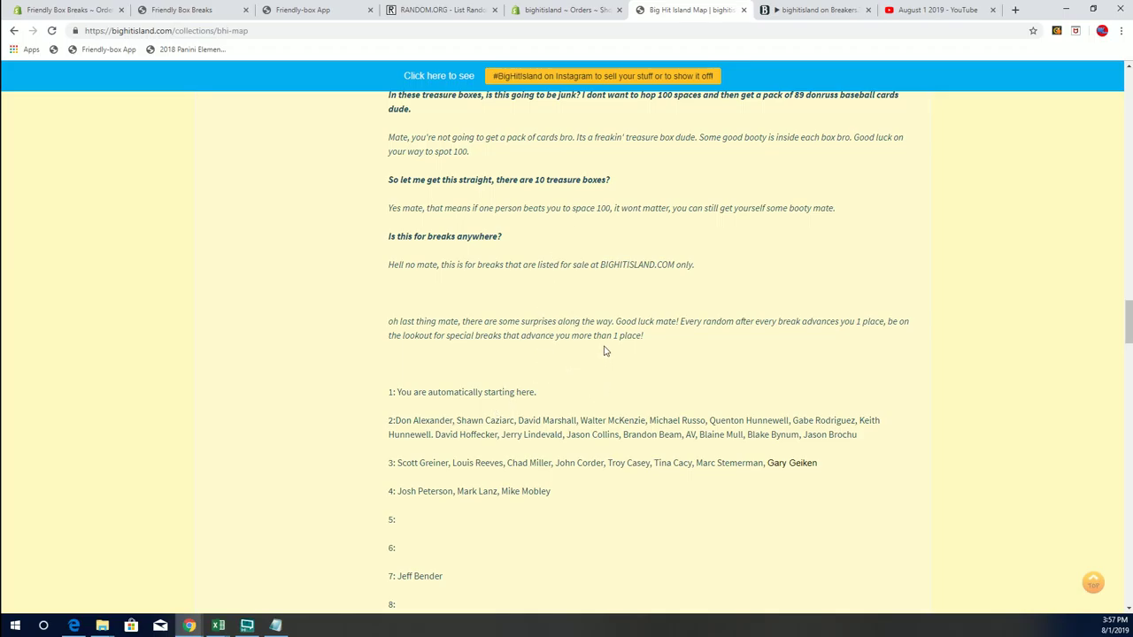
{"action": "scroll", "coordinate": [604, 351], "scroll_direction": "down", "scroll_amount": 1}
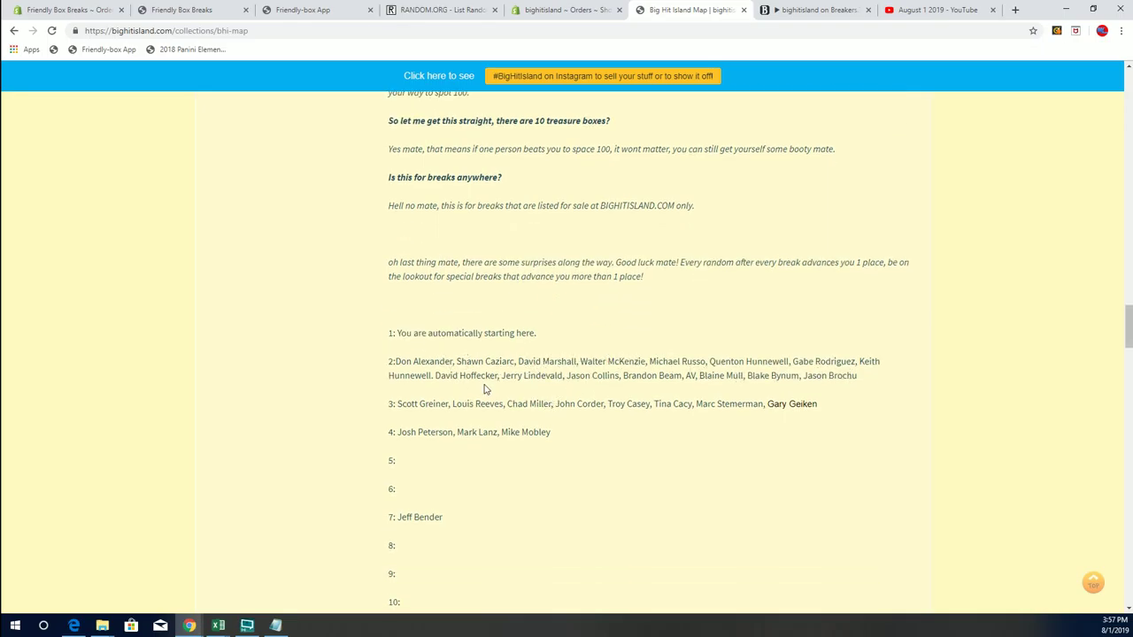
{"action": "scroll", "coordinate": [483, 390], "scroll_direction": "down", "scroll_amount": 1}
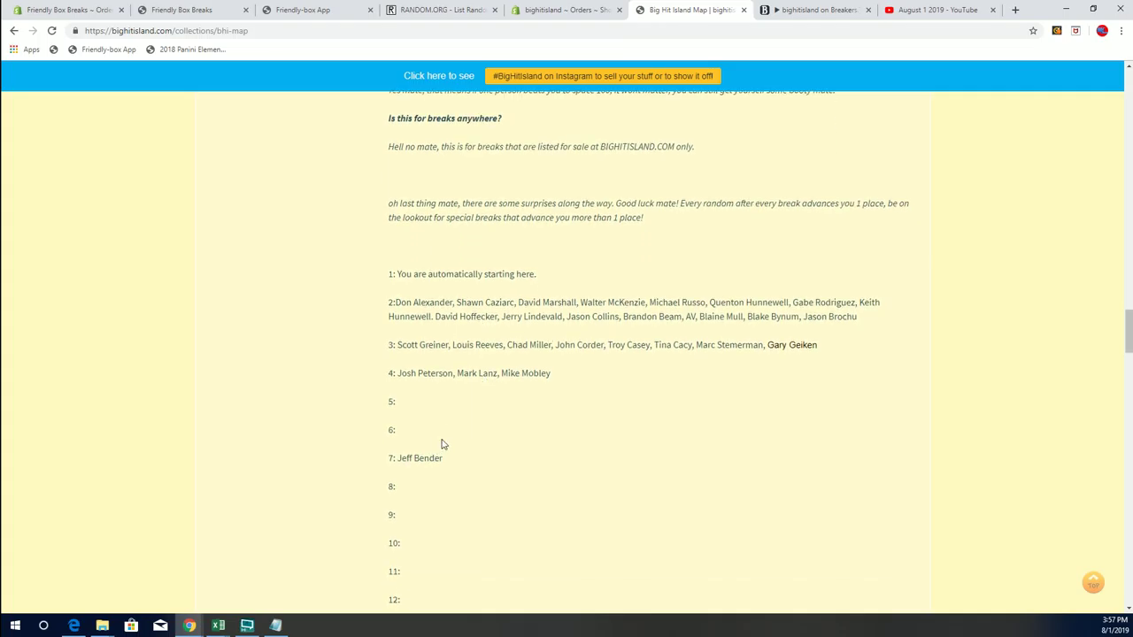
{"action": "scroll", "coordinate": [443, 439], "scroll_direction": "down", "scroll_amount": 4}
{"action": "scroll", "coordinate": [441, 438], "scroll_direction": "up", "scroll_amount": 2}
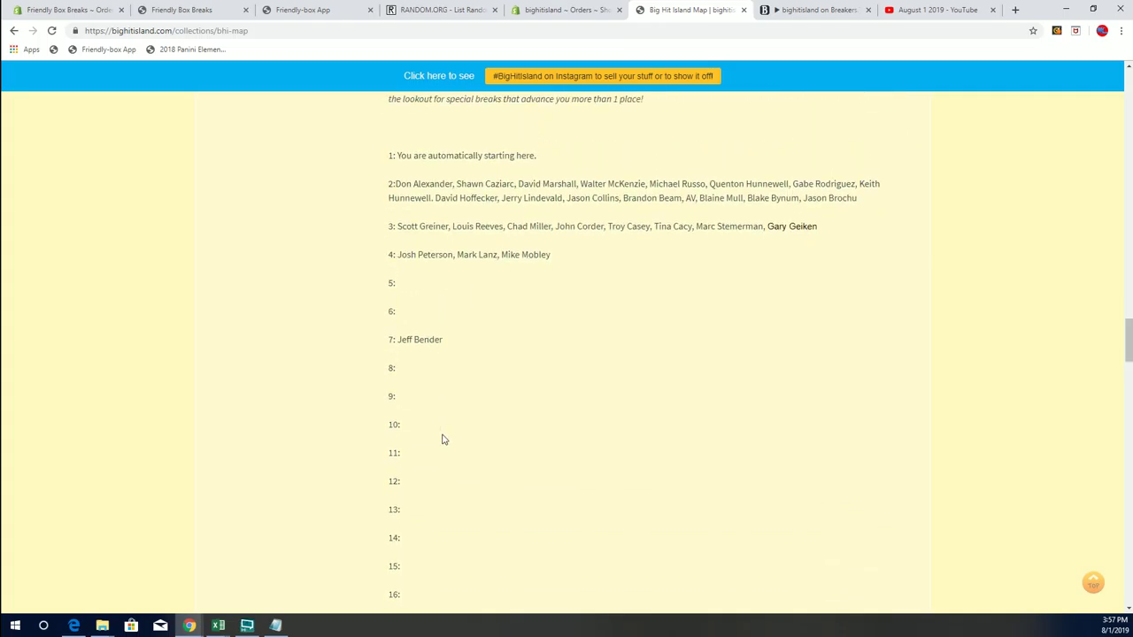
{"action": "scroll", "coordinate": [450, 427], "scroll_direction": "up", "scroll_amount": 2}
{"action": "scroll", "coordinate": [452, 422], "scroll_direction": "up", "scroll_amount": 15}
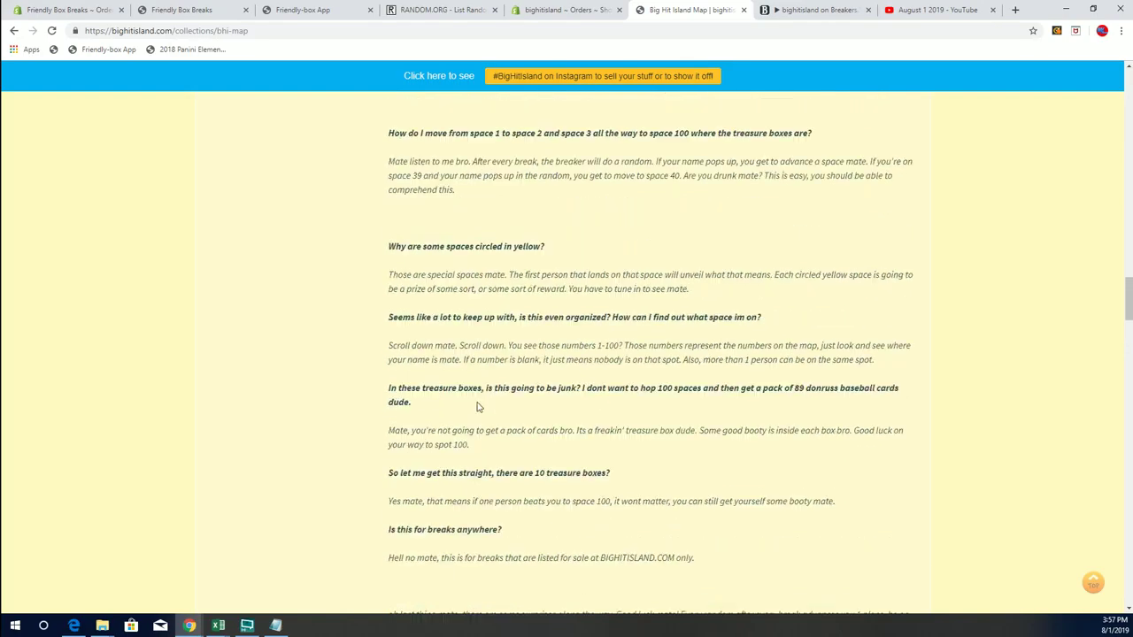
{"action": "scroll", "coordinate": [557, 381], "scroll_direction": "up", "scroll_amount": 20}
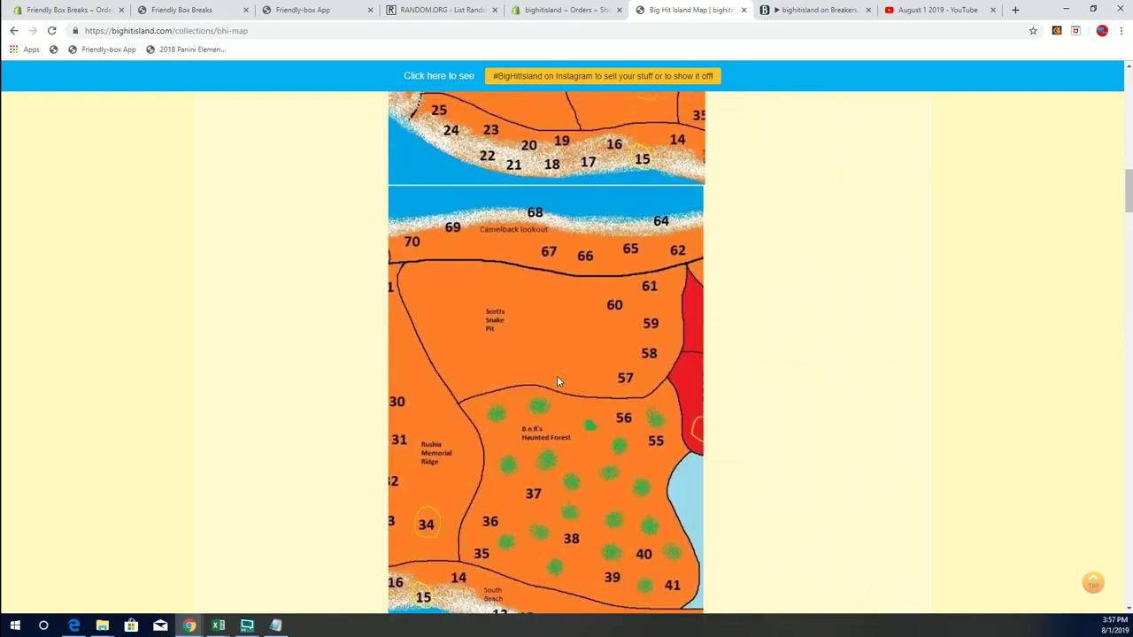